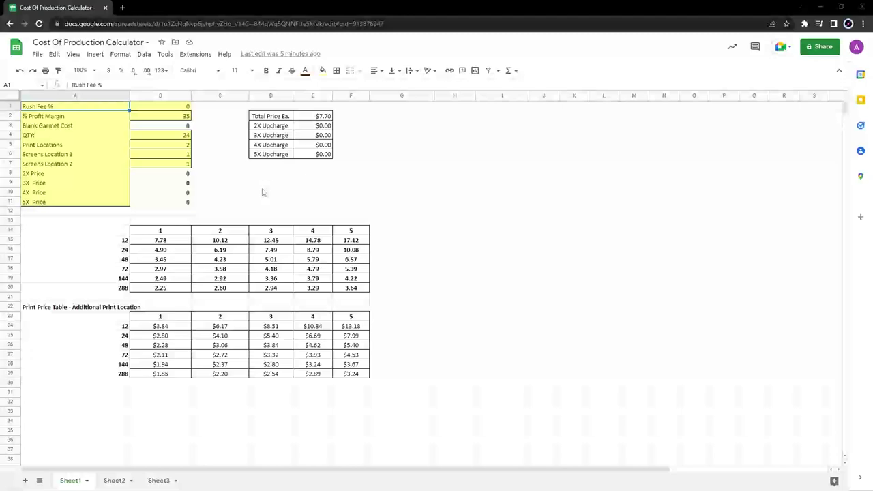
Set the blank garment cost to 3.45 and the order quantity to 47.
{"action": "left_click", "coordinate": [183, 128]}
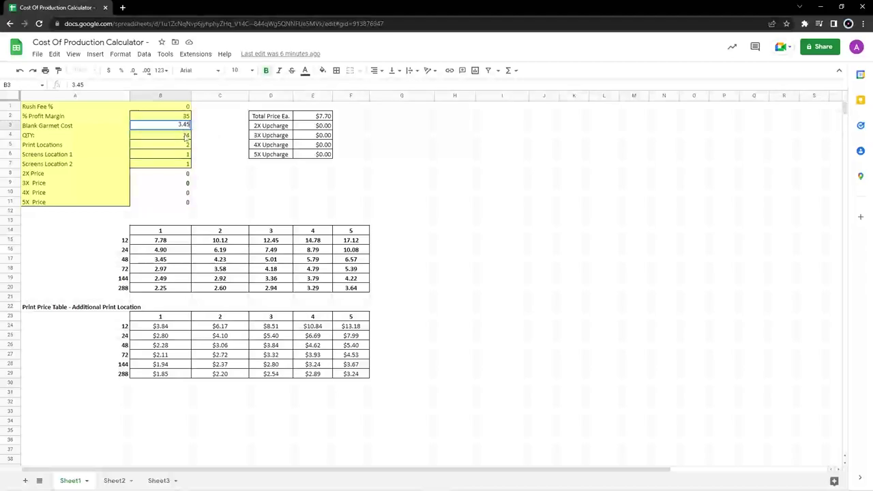
{"action": "left_click", "coordinate": [185, 137]}
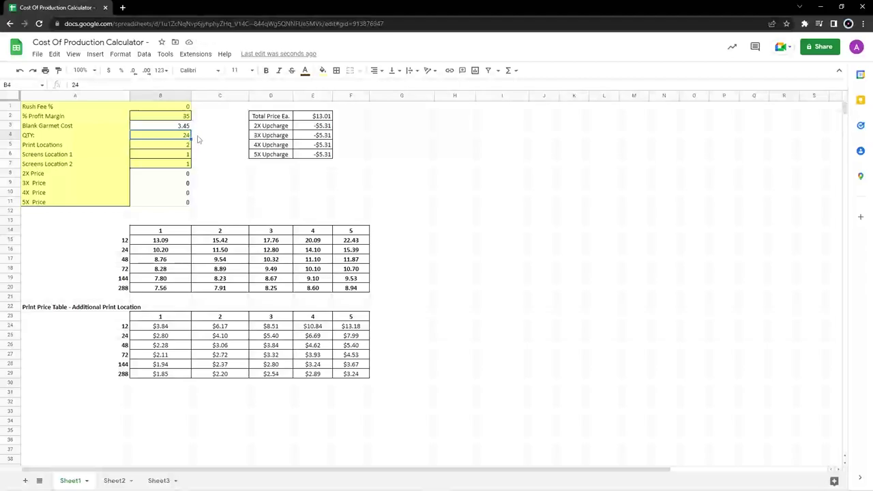
{"action": "type", "text": "4"}
{"action": "left_click", "coordinate": [183, 149]}
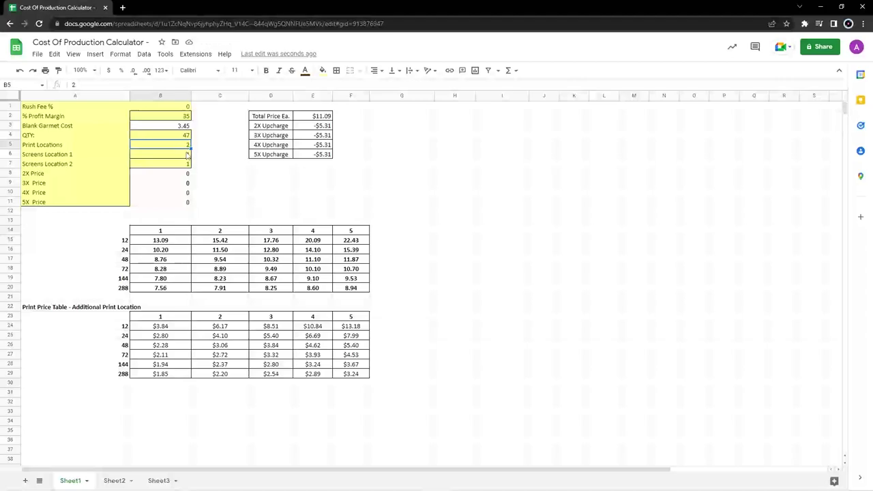
Set the print locations to 1, the location 1 screens to 3 and the location 2 screens to 0.
{"action": "left_click", "coordinate": [188, 155]}
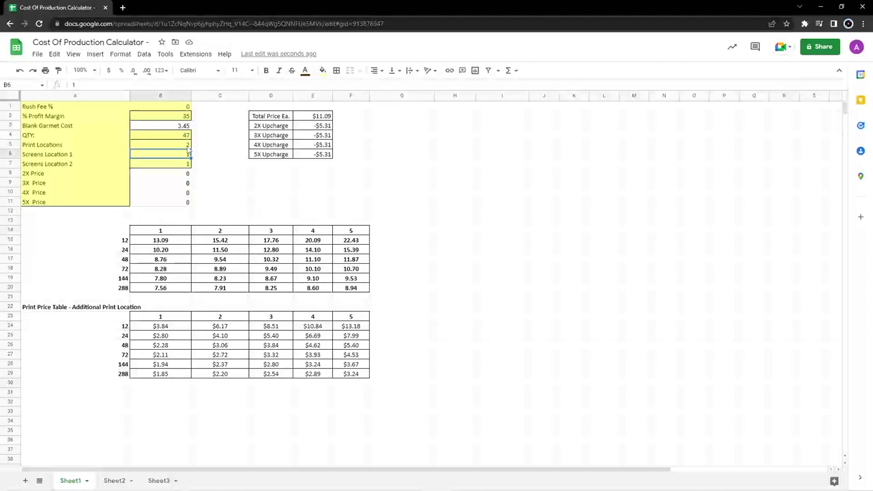
{"action": "left_click", "coordinate": [189, 149]}
{"action": "type", "text": "1"}
{"action": "left_click", "coordinate": [189, 156]}
{"action": "type", "text": "3"}
{"action": "left_click", "coordinate": [189, 165]}
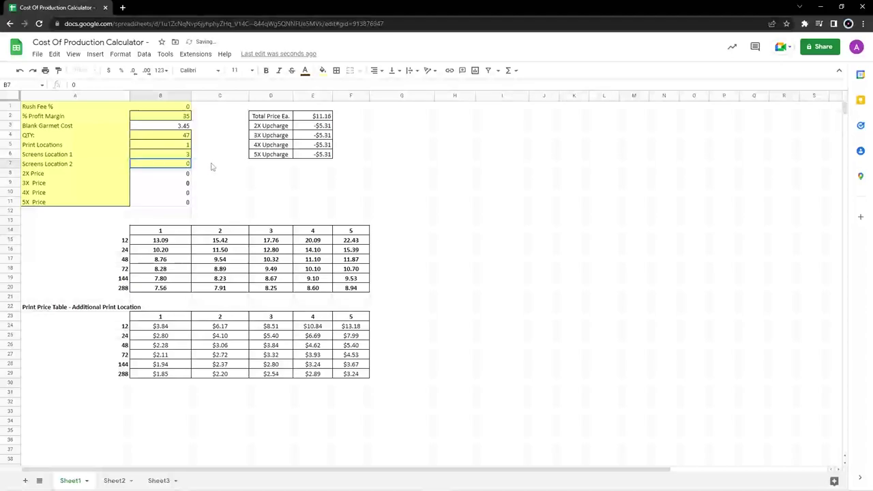
{"action": "type", "text": "0"}
{"action": "left_click", "coordinate": [213, 166]}
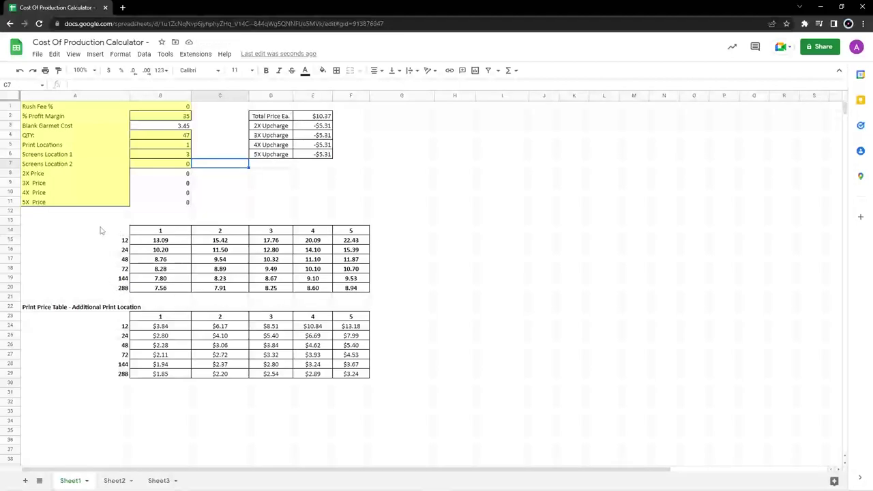
Set the blank garment cost to 5 and select the first price table, A14:F20.
{"action": "left_click_drag", "start_coordinate": [100, 230], "coordinate": [351, 288]}
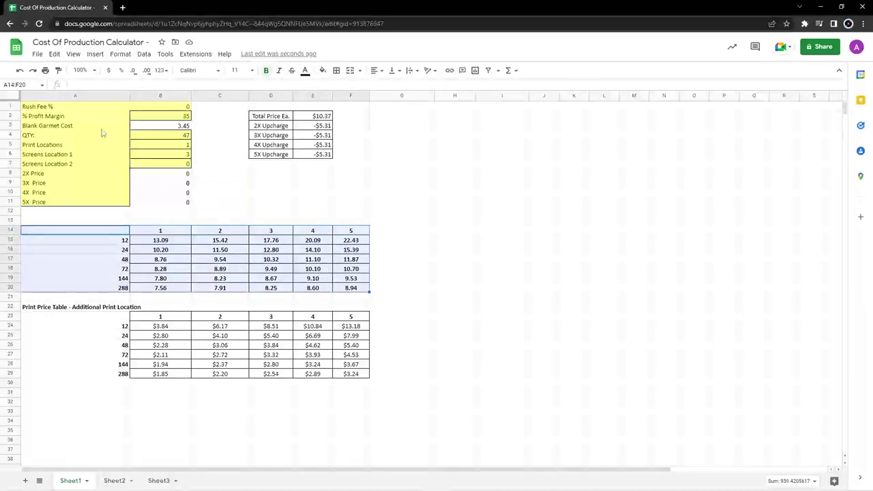
{"action": "left_click", "coordinate": [180, 128]}
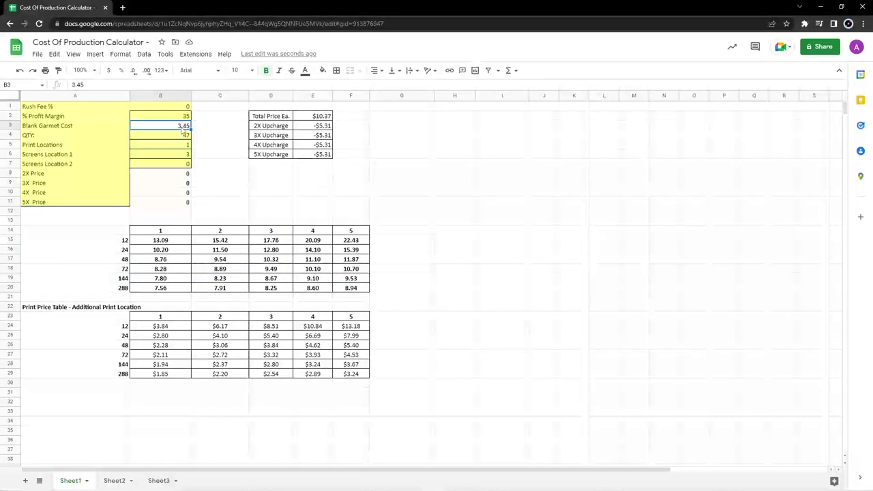
{"action": "type", "text": "5"}
{"action": "left_click", "coordinate": [210, 214]}
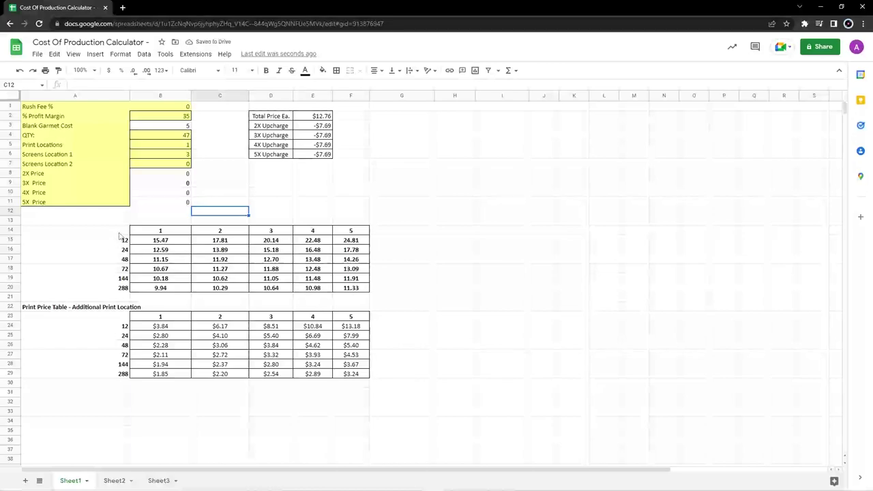
{"action": "left_click_drag", "start_coordinate": [121, 230], "coordinate": [360, 289]}
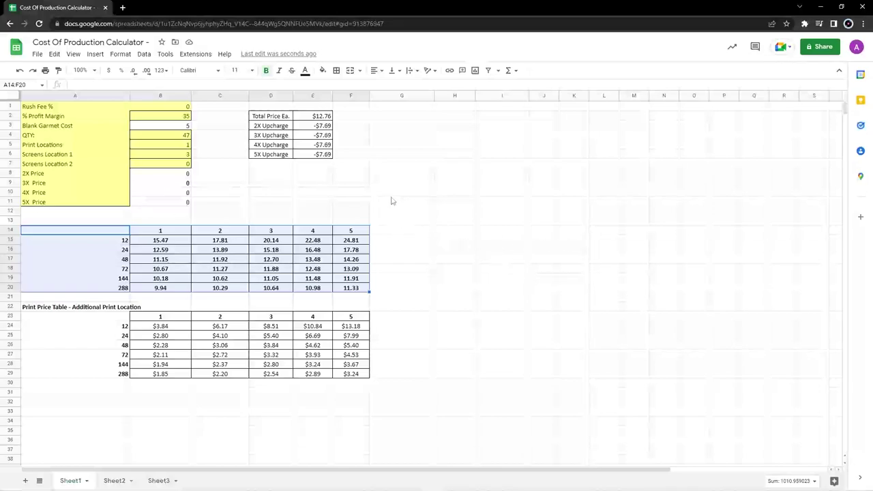
{"action": "left_click", "coordinate": [181, 147]}
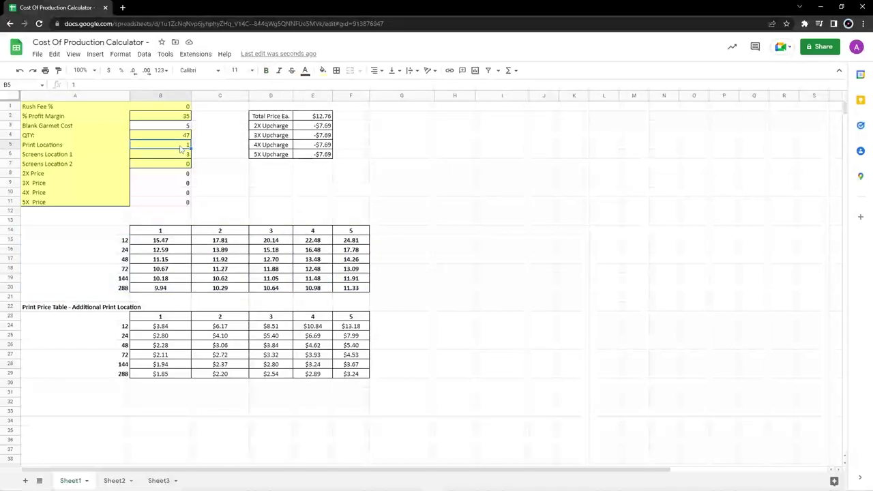
{"action": "left_click", "coordinate": [187, 137]}
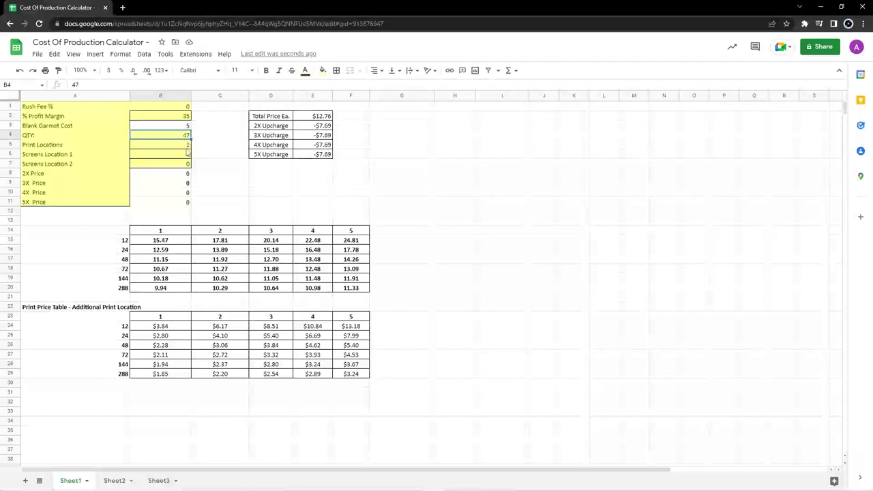
{"action": "left_click", "coordinate": [187, 146]}
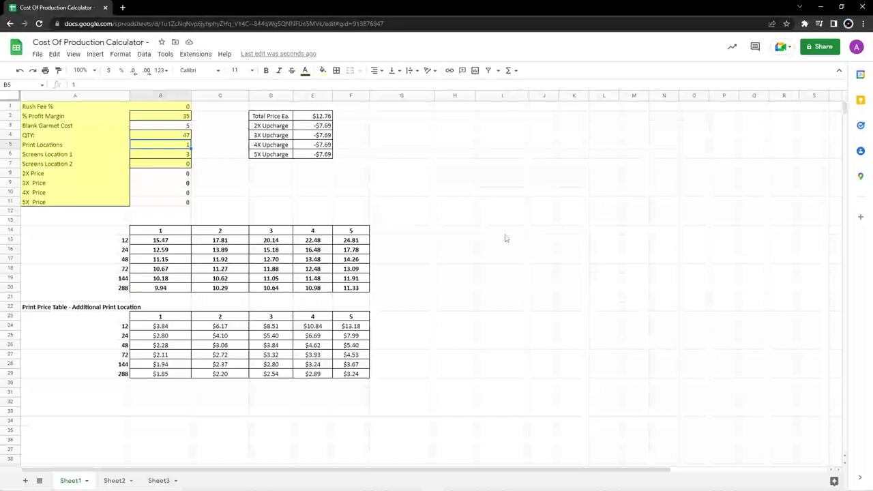
{"action": "left_click_drag", "start_coordinate": [497, 233], "coordinate": [516, 288]}
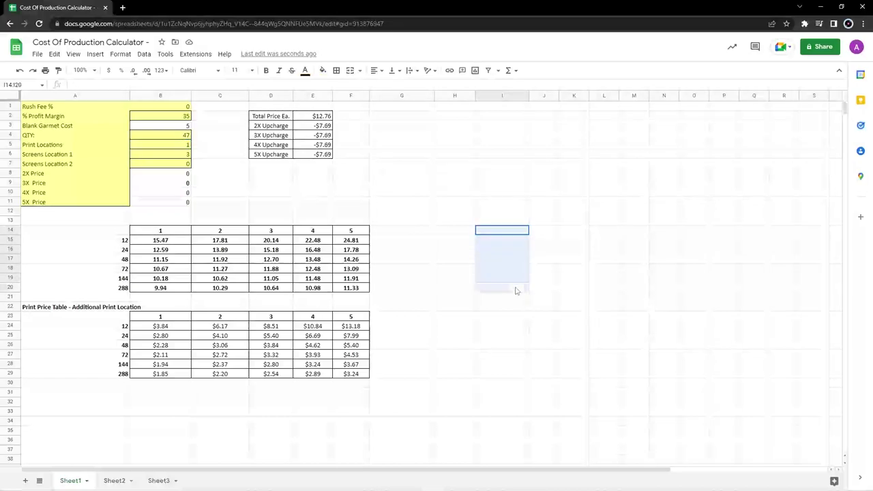
{"action": "left_click", "coordinate": [447, 251]}
{"action": "left_click_drag", "start_coordinate": [491, 232], "coordinate": [496, 293]}
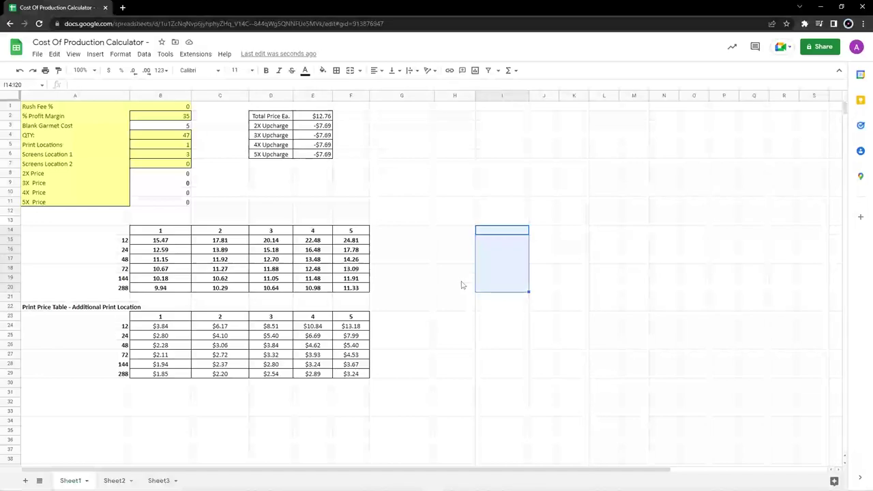
Try an order quantity of 48, and set the quantity to 49.
{"action": "left_click", "coordinate": [186, 135]}
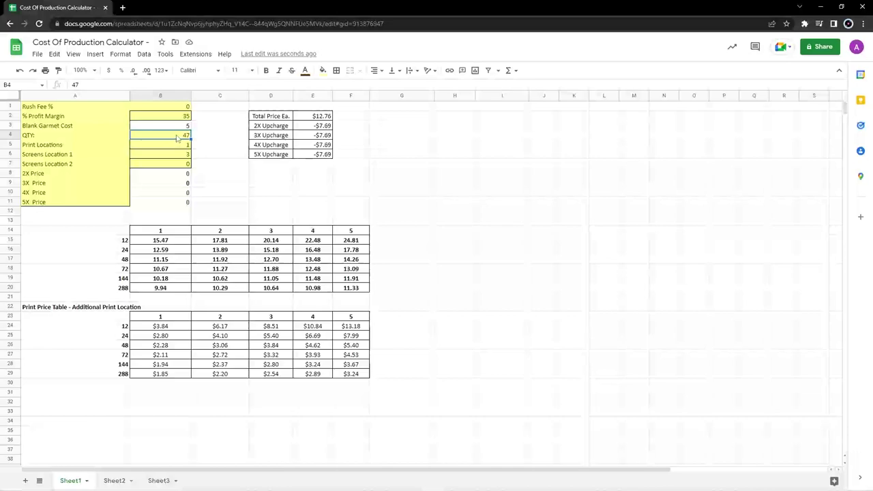
{"action": "type", "text": "48"}
{"action": "key", "text": "Tab"}
{"action": "left_click", "coordinate": [187, 135]}
{"action": "type", "text": "49"}
{"action": "left_click", "coordinate": [220, 154]}
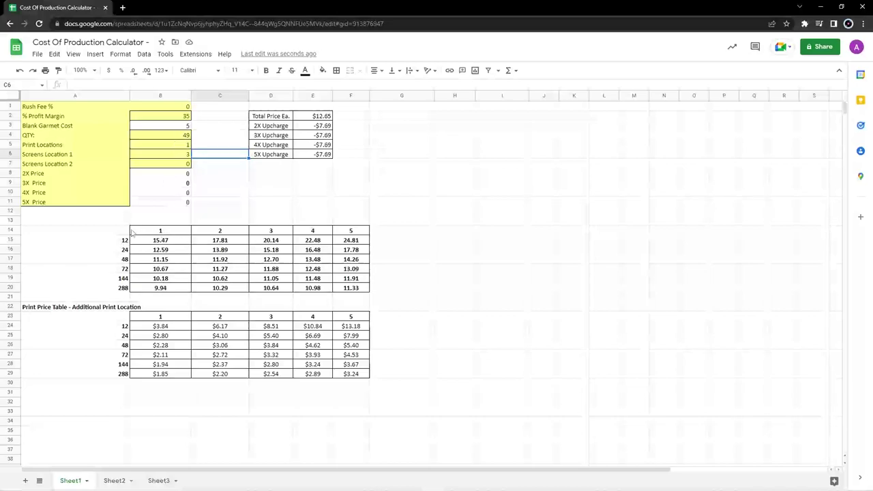
Set the blank garment cost to 4.54.
{"action": "left_click", "coordinate": [187, 127]}
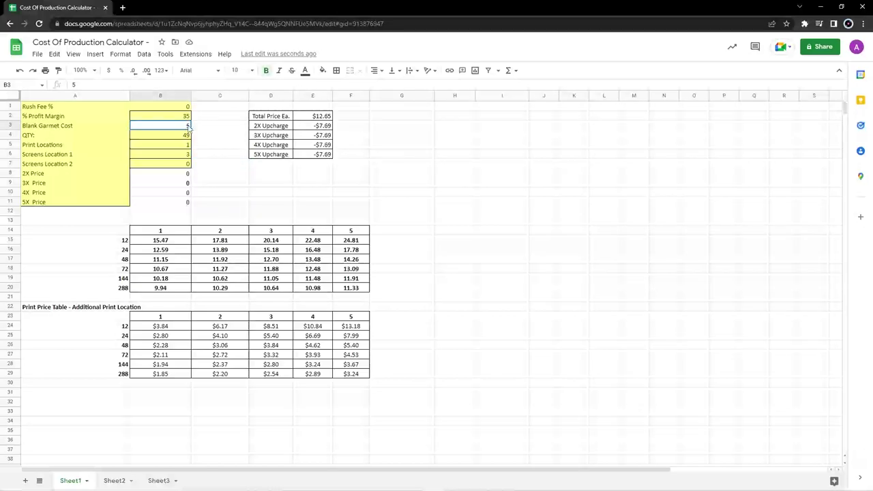
{"action": "left_click", "coordinate": [181, 174]}
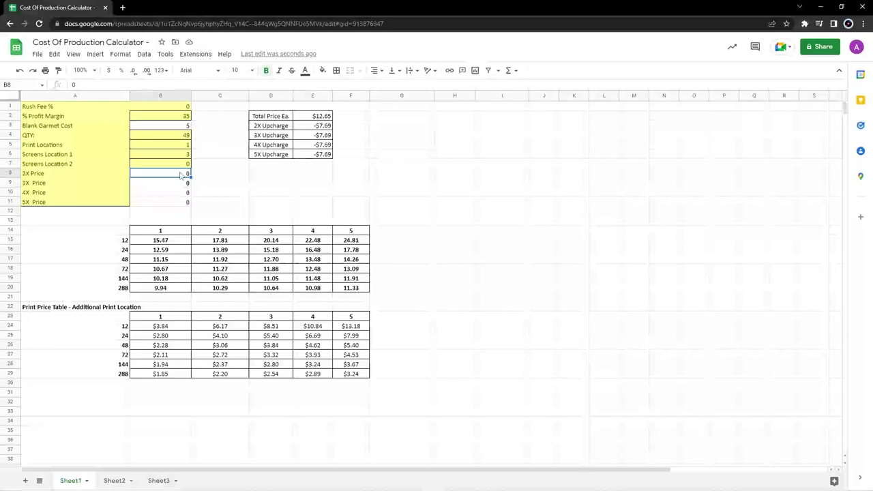
{"action": "left_click", "coordinate": [185, 127]}
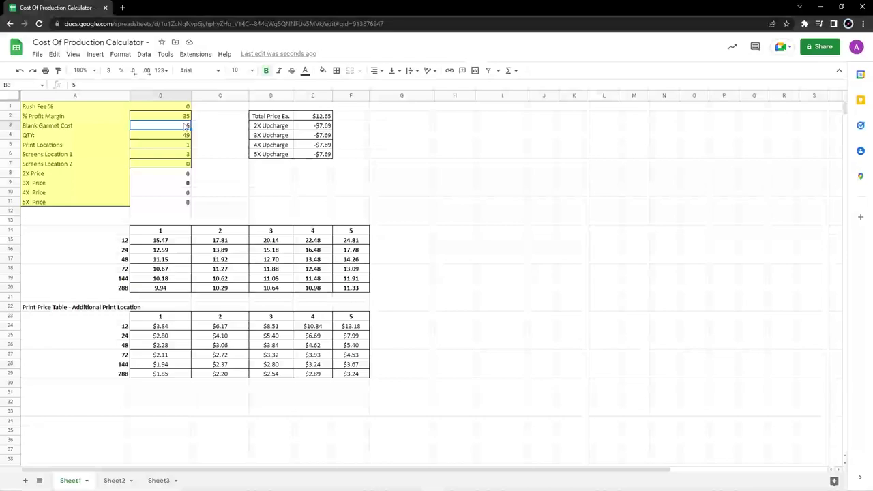
{"action": "type", "text": "4.54"}
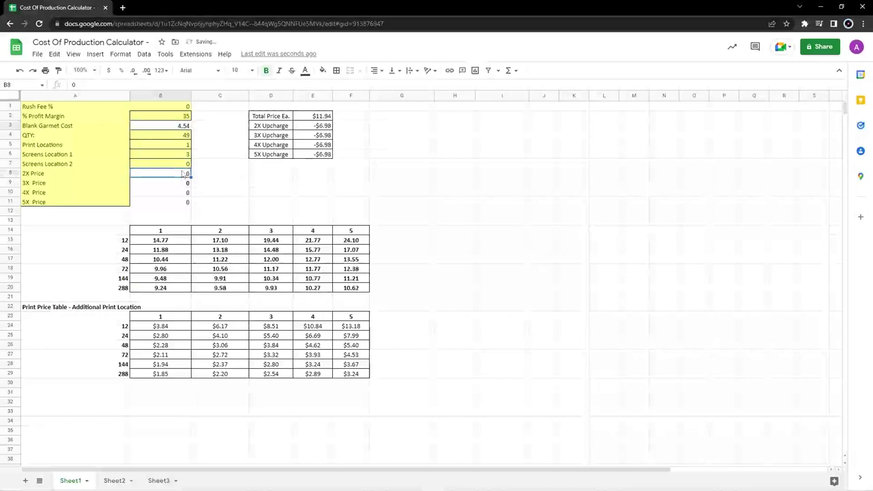
Enter the larger-size garment prices: 5.54 for 2X, 6.54 for 3X, 7.54 for 4X and 8.54 for 5X.
{"action": "type", "text": "5.54"}
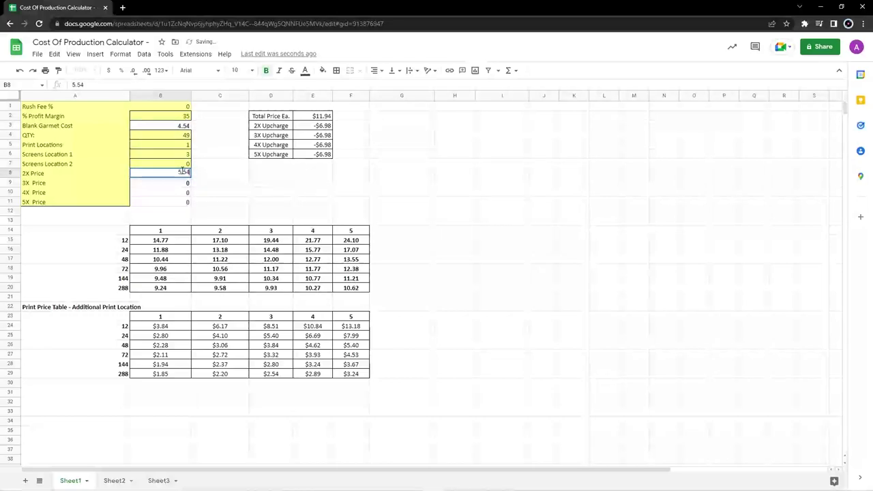
{"action": "left_click", "coordinate": [186, 184]}
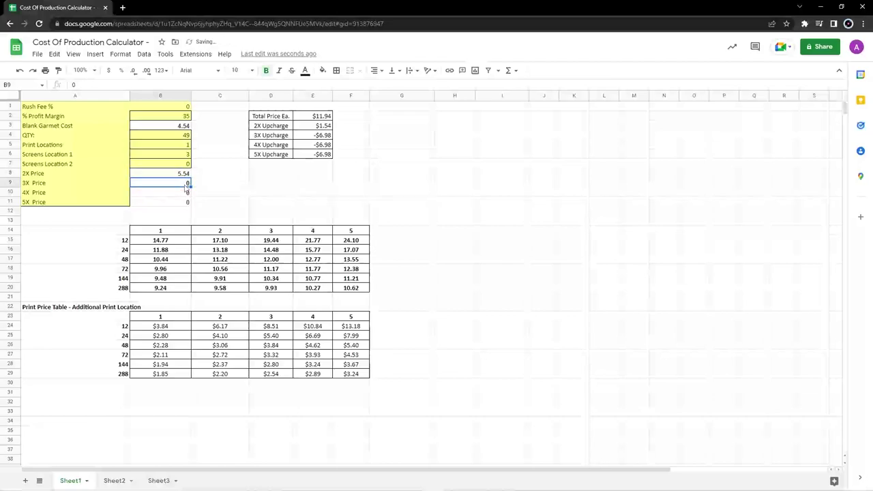
{"action": "type", "text": "6.54"}
{"action": "left_click", "coordinate": [181, 194]}
{"action": "type", "text": "7.54"}
{"action": "left_click", "coordinate": [187, 204]}
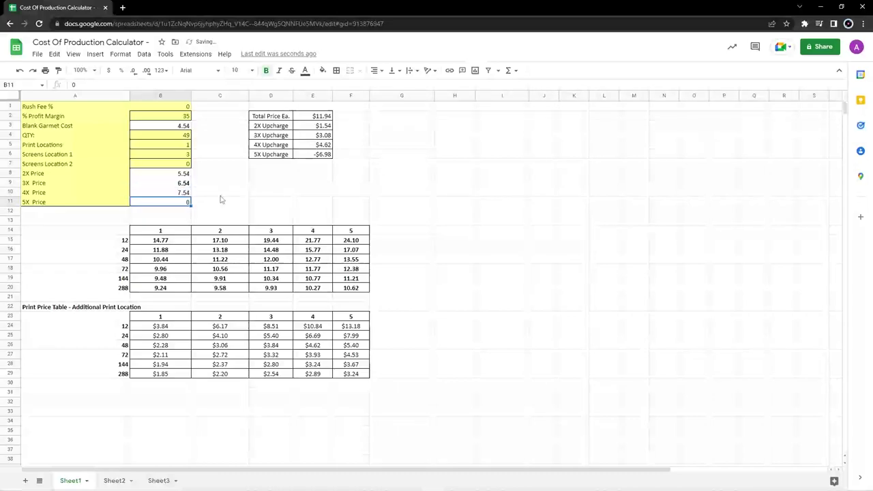
{"action": "type", "text": "8.54"}
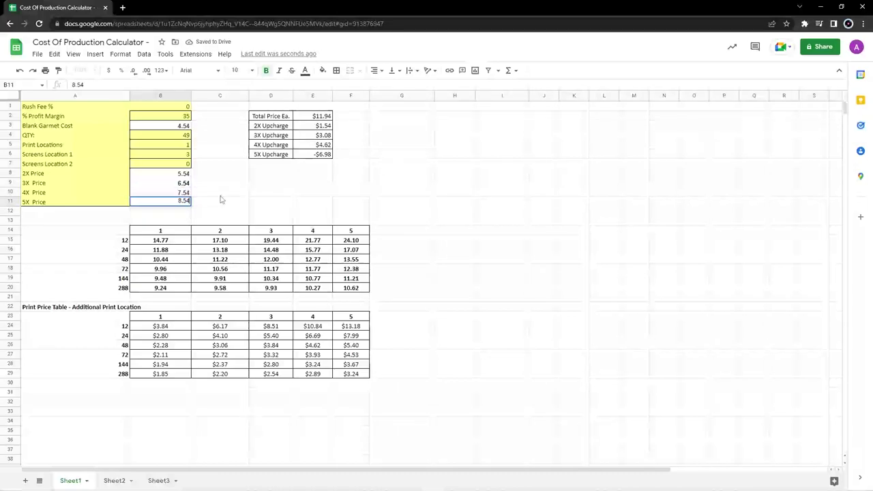
{"action": "left_click", "coordinate": [220, 196]}
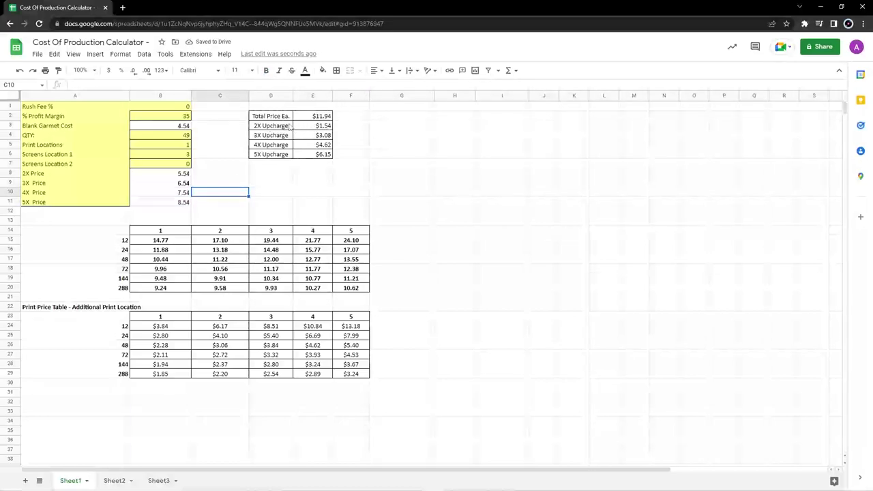
Select the 2X to 5X upcharge rows and inspect the formula behind the 2X upcharge.
{"action": "left_click_drag", "start_coordinate": [273, 126], "coordinate": [315, 158]}
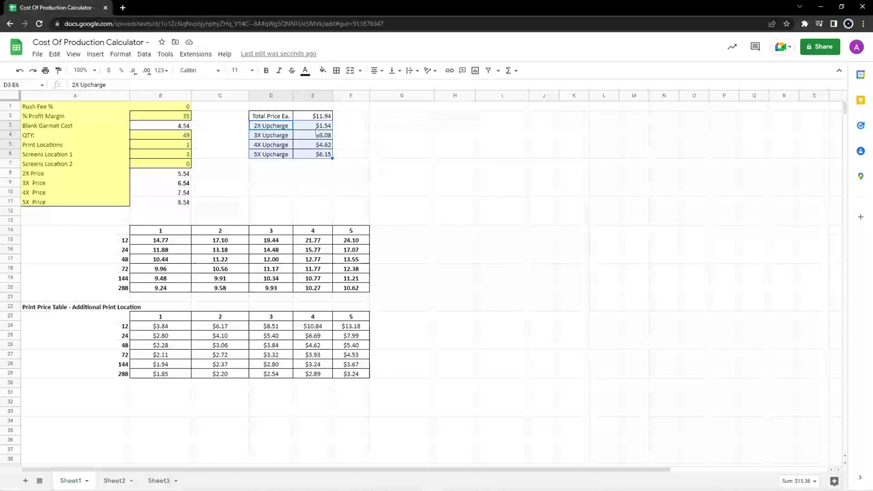
{"action": "key", "text": "Right"}
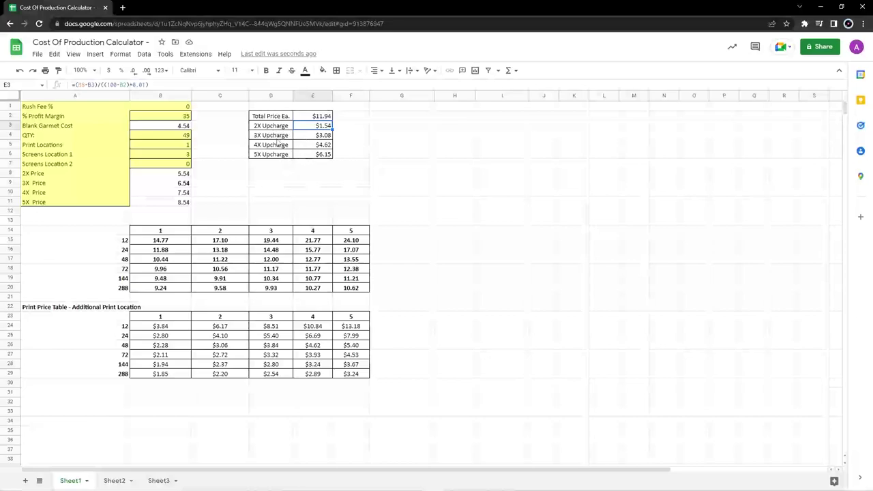
{"action": "left_click", "coordinate": [228, 168]}
Examine the material and labor cost breakdowns, section totals and production cost tables below the calculator, and return to the price tables.
{"action": "scroll", "coordinate": [229, 168], "scroll_direction": "down", "scroll_amount": 1}
{"action": "scroll", "coordinate": [229, 168], "scroll_direction": "down", "scroll_amount": 2}
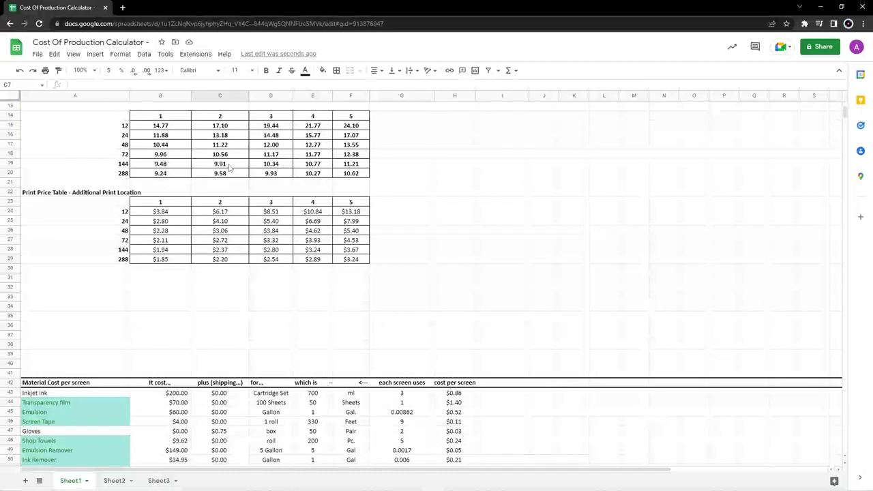
{"action": "scroll", "coordinate": [224, 141], "scroll_direction": "down", "scroll_amount": 2}
{"action": "scroll", "coordinate": [239, 179], "scroll_direction": "up", "scroll_amount": 5}
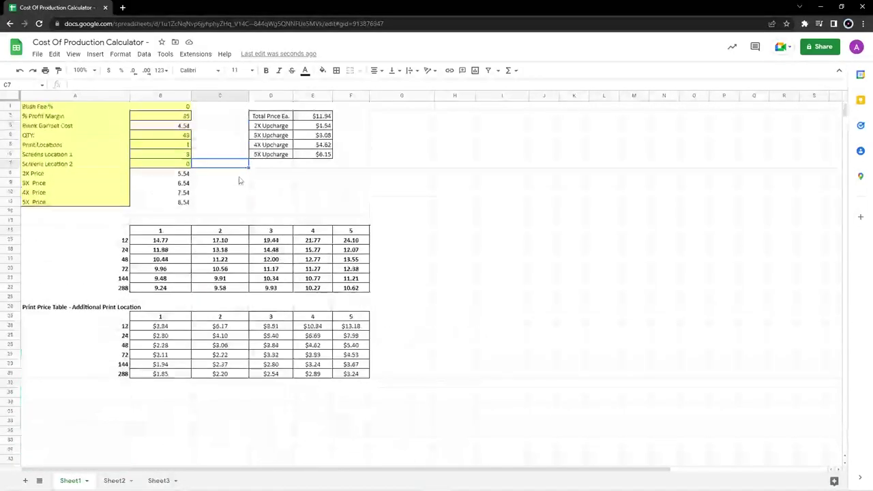
{"action": "scroll", "coordinate": [214, 287], "scroll_direction": "down", "scroll_amount": 2}
{"action": "scroll", "coordinate": [214, 287], "scroll_direction": "down", "scroll_amount": 2}
{"action": "scroll", "coordinate": [278, 220], "scroll_direction": "up", "scroll_amount": 4}
{"action": "scroll", "coordinate": [278, 219], "scroll_direction": "down", "scroll_amount": 5}
{"action": "scroll", "coordinate": [278, 220], "scroll_direction": "down", "scroll_amount": 9}
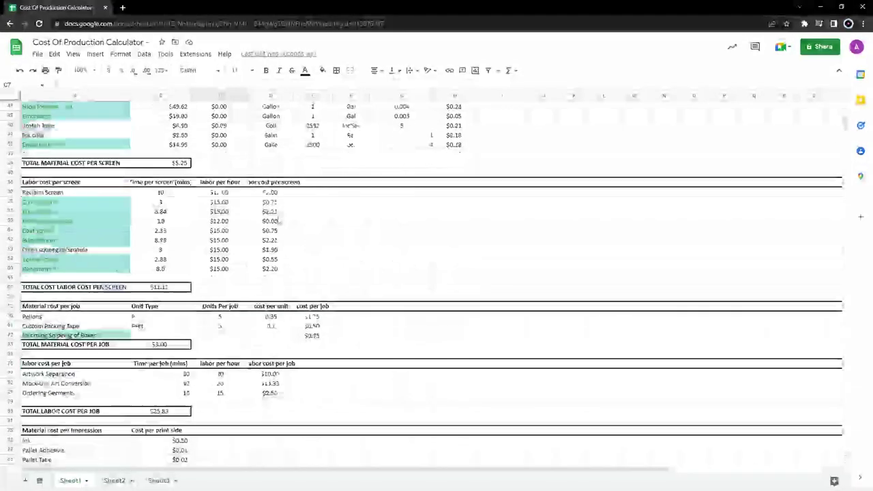
{"action": "scroll", "coordinate": [298, 372], "scroll_direction": "up", "scroll_amount": 3}
{"action": "scroll", "coordinate": [298, 371], "scroll_direction": "down", "scroll_amount": 20}
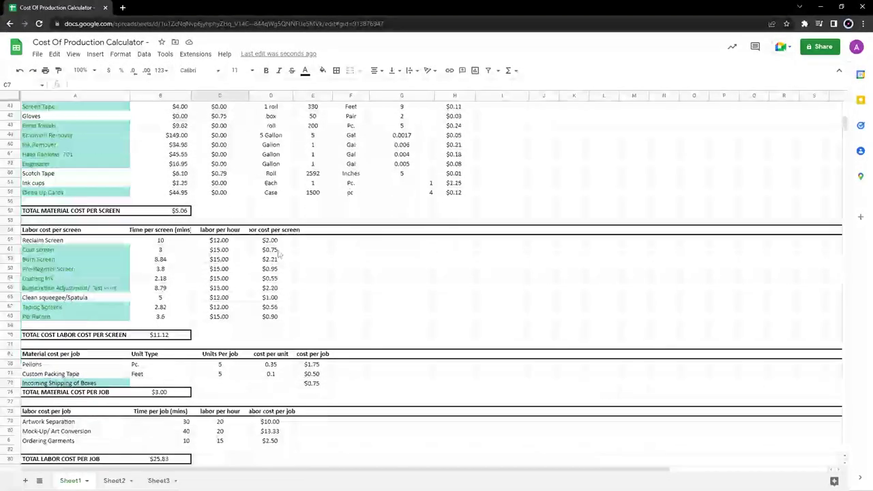
{"action": "scroll", "coordinate": [275, 266], "scroll_direction": "down", "scroll_amount": 1}
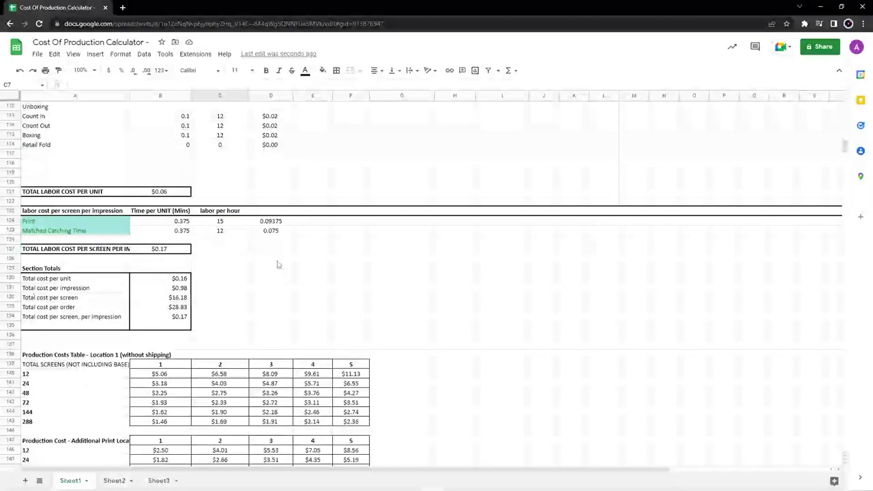
{"action": "scroll", "coordinate": [134, 295], "scroll_direction": "down", "scroll_amount": 3}
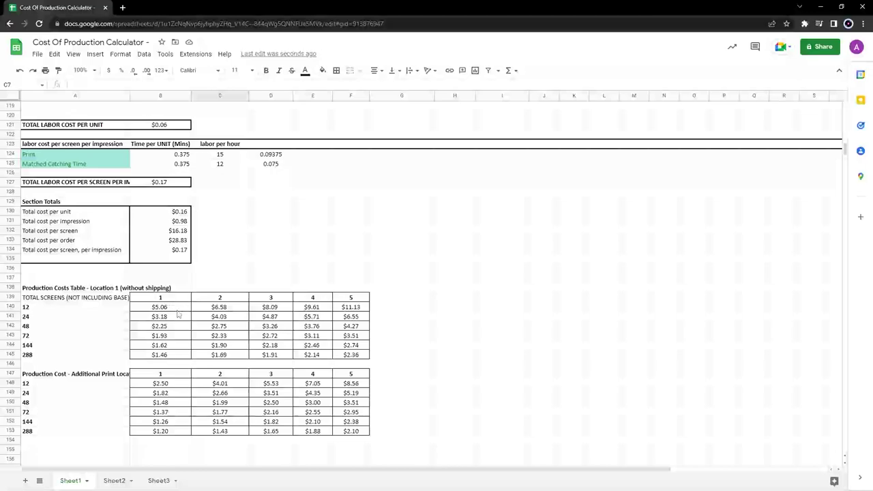
{"action": "scroll", "coordinate": [167, 307], "scroll_direction": "up", "scroll_amount": 10}
{"action": "scroll", "coordinate": [178, 314], "scroll_direction": "up", "scroll_amount": 6}
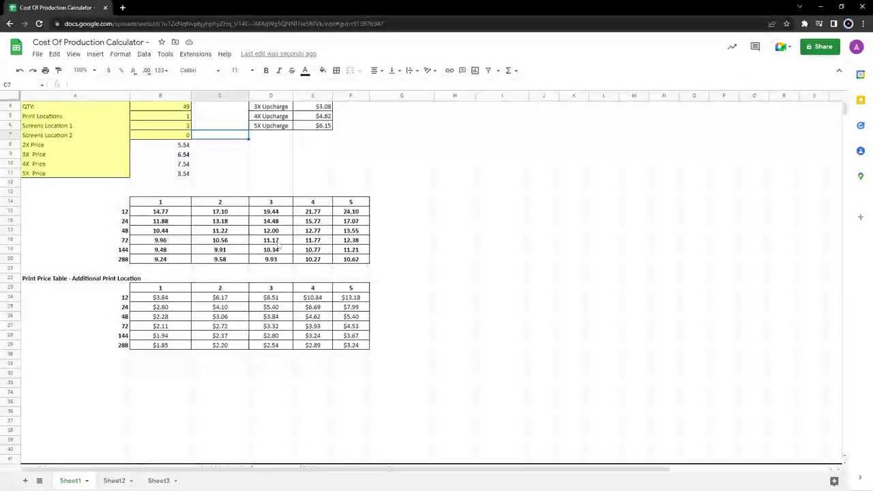
In the material cost per screen section, set the inkjet ink amount to 1000 ml and its cost to $100.
{"action": "scroll", "coordinate": [284, 175], "scroll_direction": "up", "scroll_amount": 1}
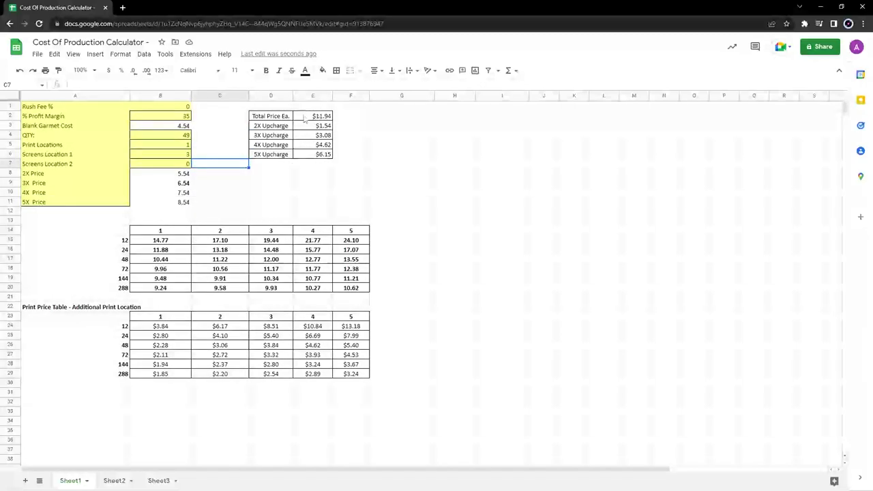
{"action": "scroll", "coordinate": [406, 289], "scroll_direction": "down", "scroll_amount": 13}
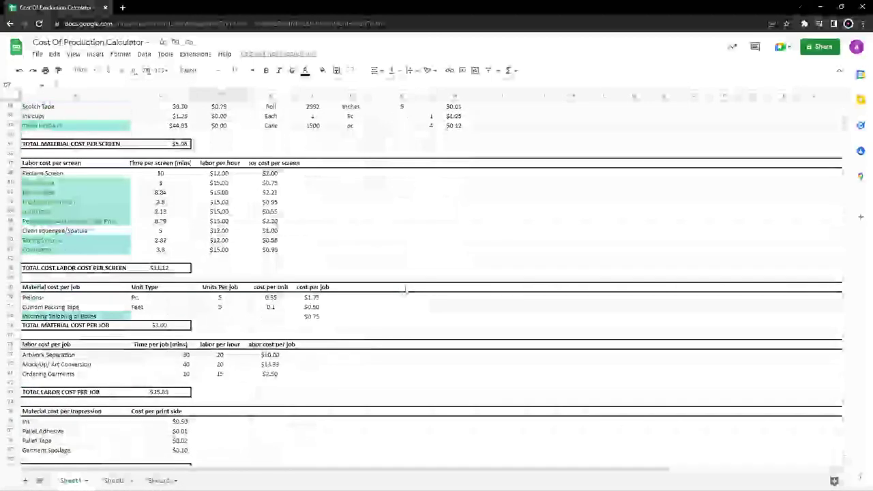
{"action": "scroll", "coordinate": [355, 273], "scroll_direction": "up", "scroll_amount": 3}
{"action": "scroll", "coordinate": [295, 251], "scroll_direction": "down", "scroll_amount": 1}
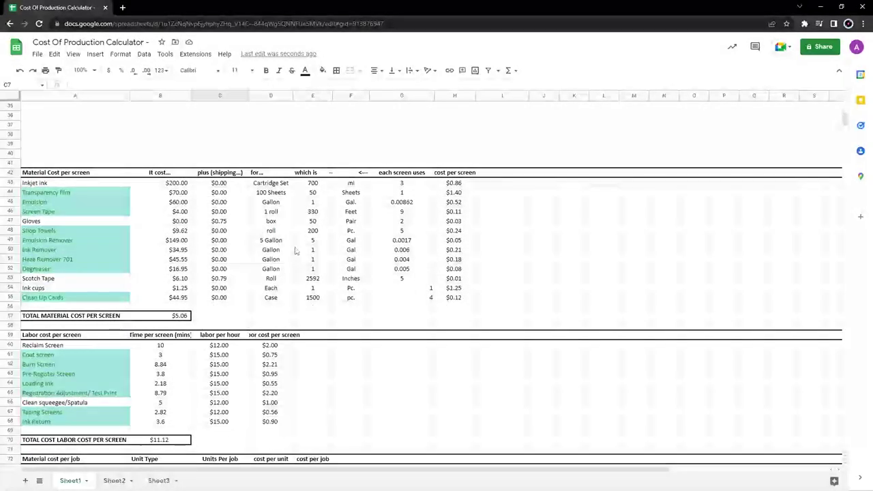
{"action": "left_click", "coordinate": [161, 185]}
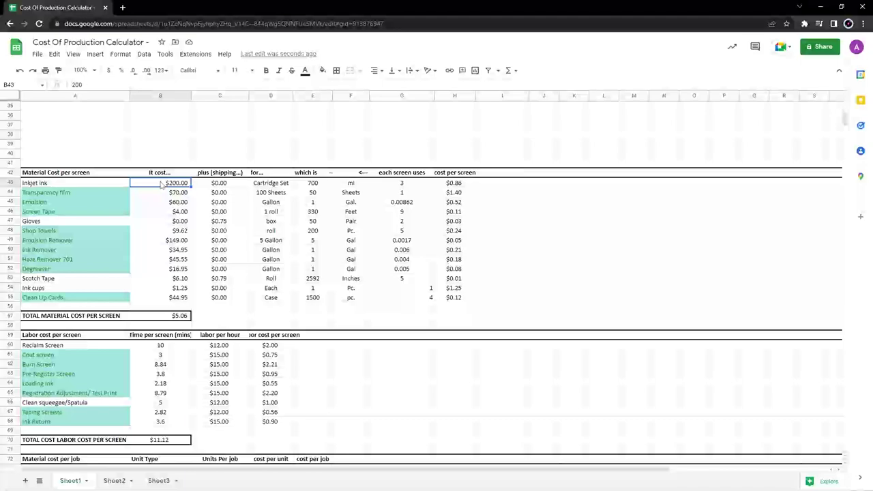
{"action": "left_click", "coordinate": [318, 186]}
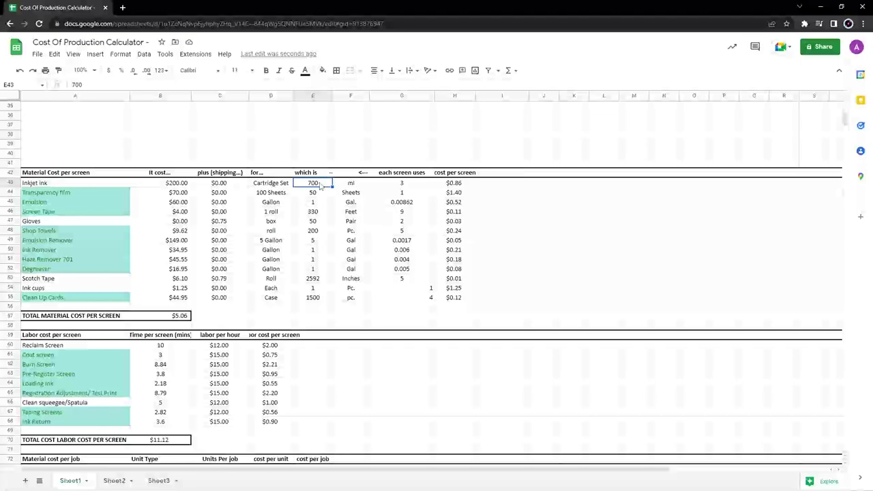
{"action": "type", "text": "1000"}
{"action": "left_click", "coordinate": [177, 185]}
{"action": "type", "text": "100"}
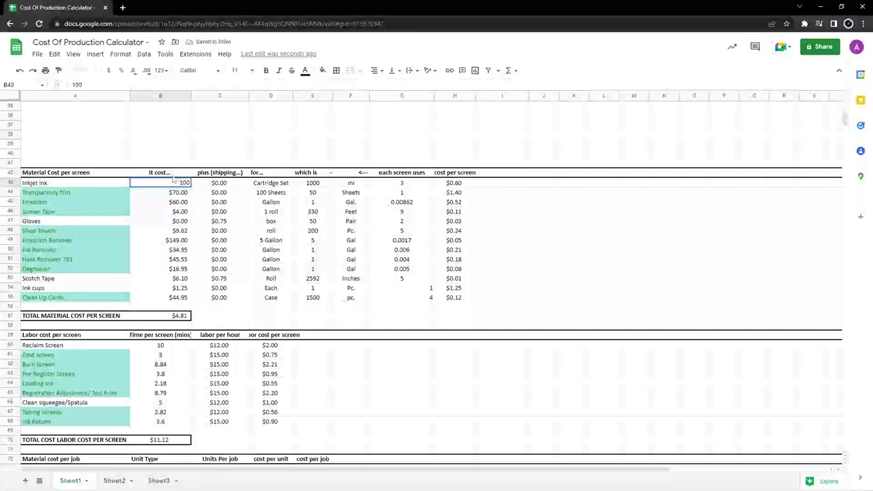
{"action": "left_click", "coordinate": [167, 156]}
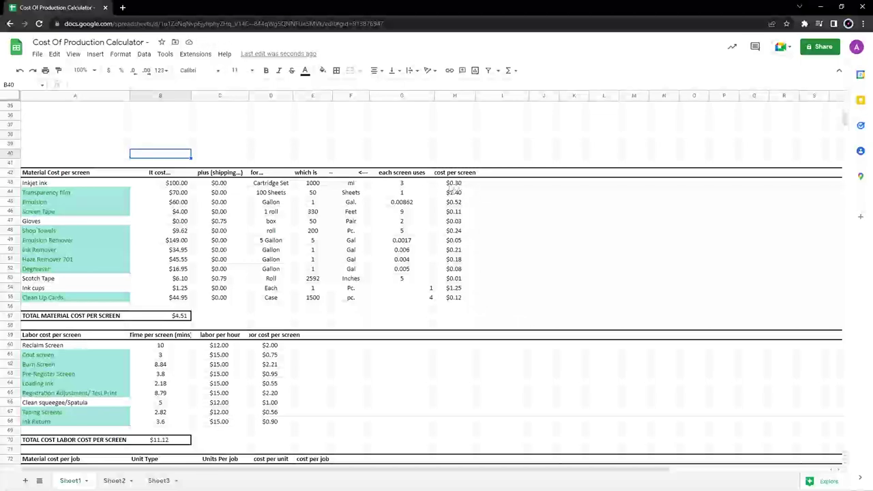
Inspect the formulas behind the inkjet ink cost per screen and the total material cost per screen.
{"action": "left_click", "coordinate": [450, 184]}
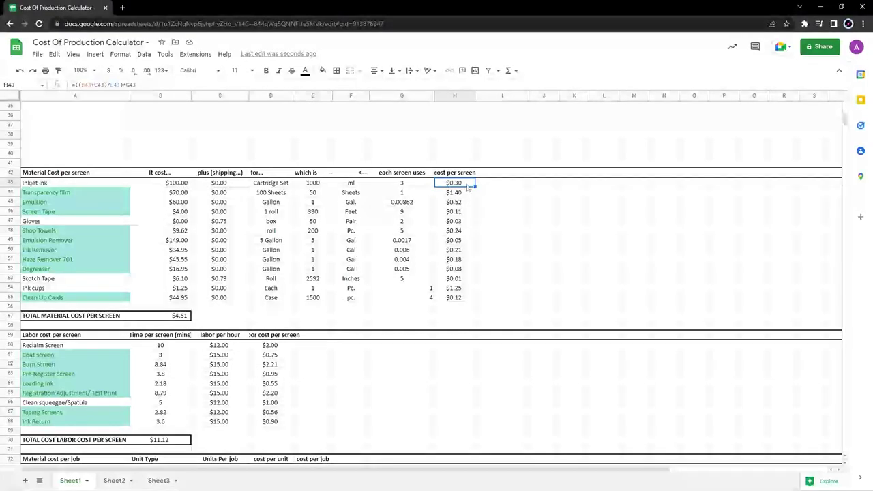
{"action": "double_click", "coordinate": [466, 184]}
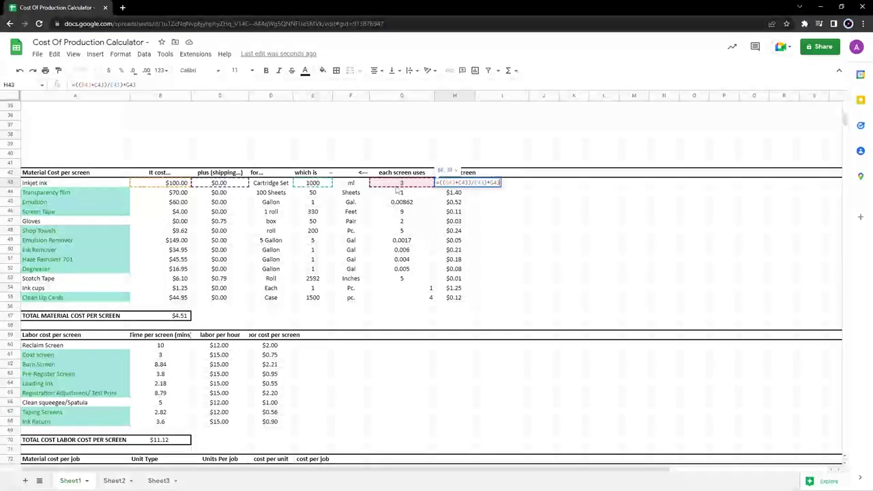
{"action": "left_click", "coordinate": [525, 186]}
{"action": "left_click", "coordinate": [457, 186]}
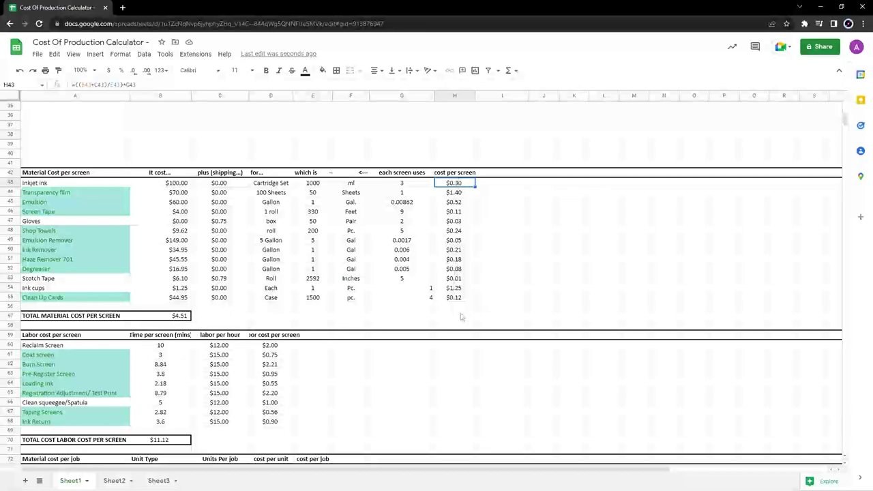
{"action": "left_click", "coordinate": [170, 319]}
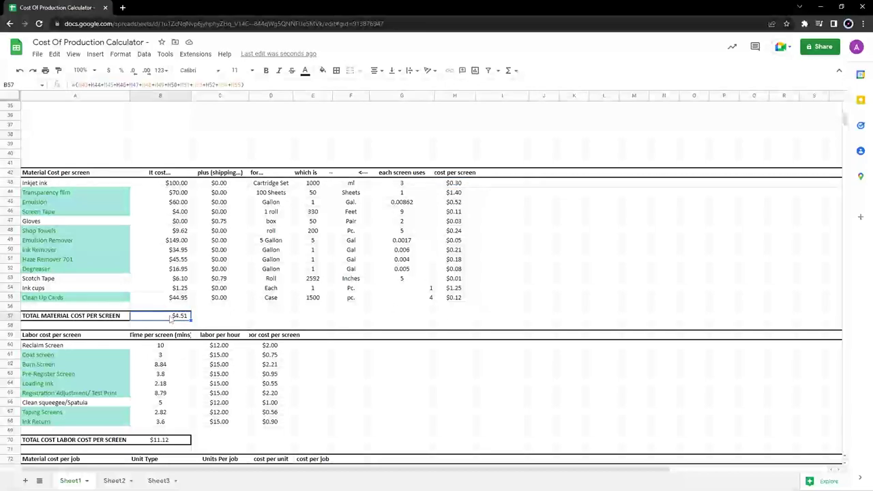
{"action": "double_click", "coordinate": [172, 317]}
{"action": "left_click", "coordinate": [340, 315]}
Examine the section totals, production cost tables and print price tables for the effect of the inkjet ink change.
{"action": "scroll", "coordinate": [285, 311], "scroll_direction": "down", "scroll_amount": 1}
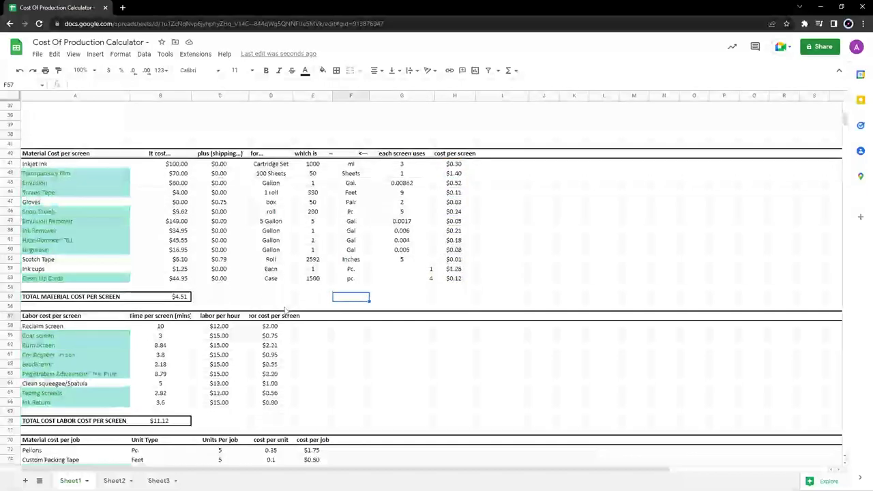
{"action": "scroll", "coordinate": [309, 285], "scroll_direction": "down", "scroll_amount": 15}
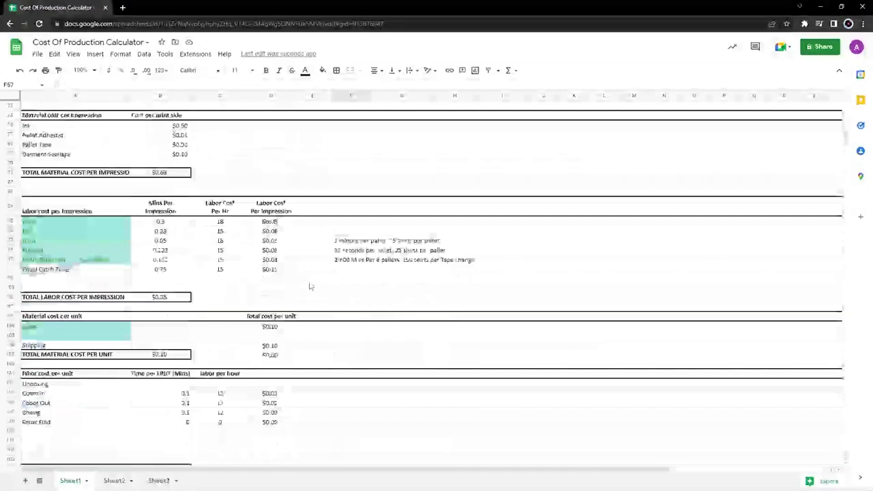
{"action": "scroll", "coordinate": [309, 285], "scroll_direction": "down", "scroll_amount": 3}
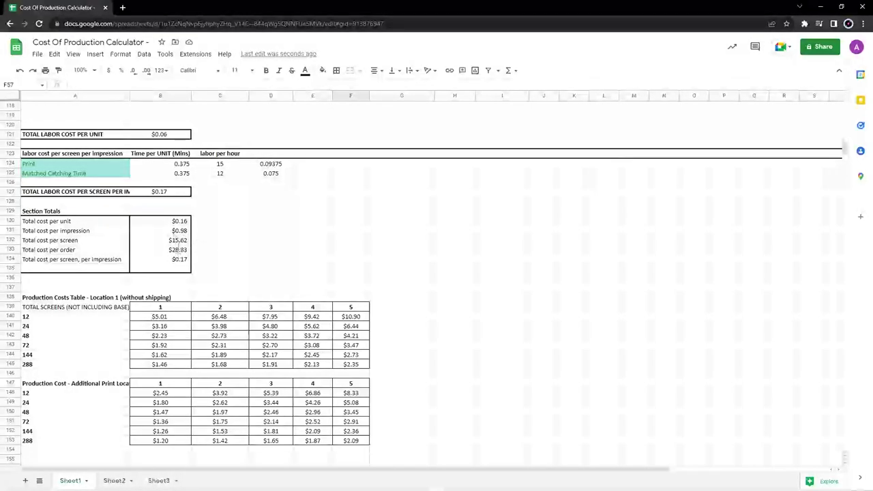
{"action": "scroll", "coordinate": [247, 251], "scroll_direction": "down", "scroll_amount": 1}
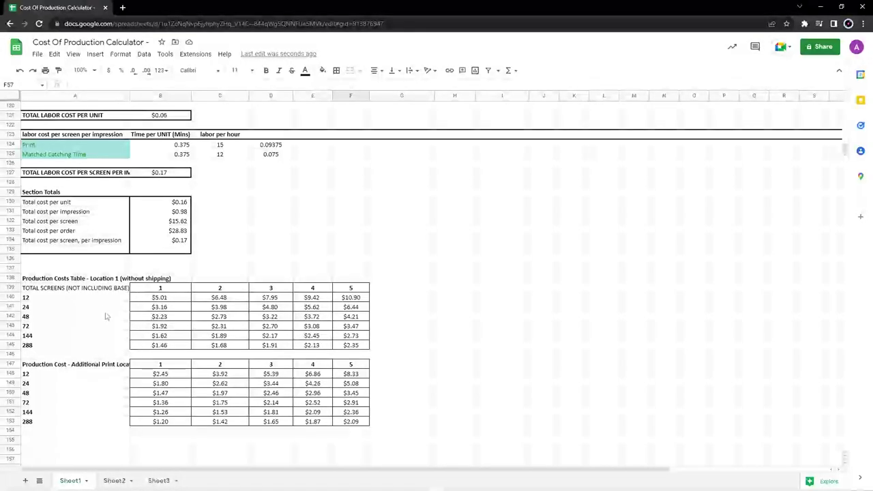
{"action": "scroll", "coordinate": [309, 350], "scroll_direction": "up", "scroll_amount": 20}
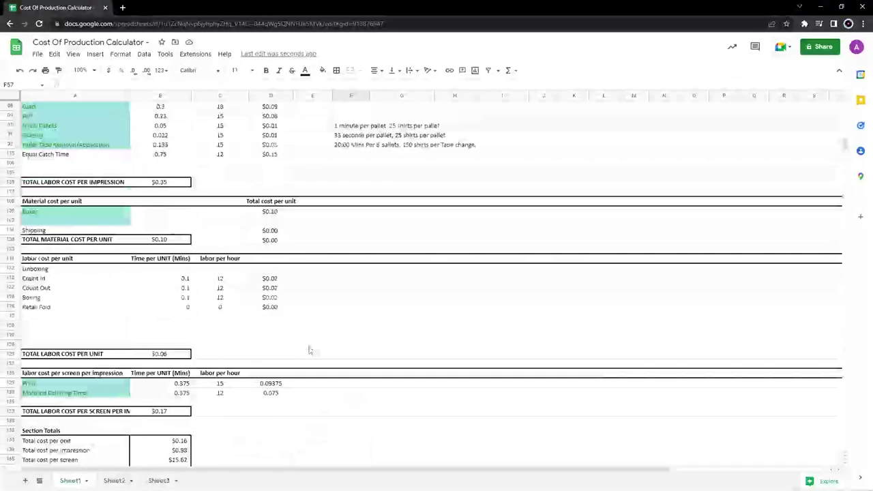
{"action": "scroll", "coordinate": [309, 350], "scroll_direction": "up", "scroll_amount": 16}
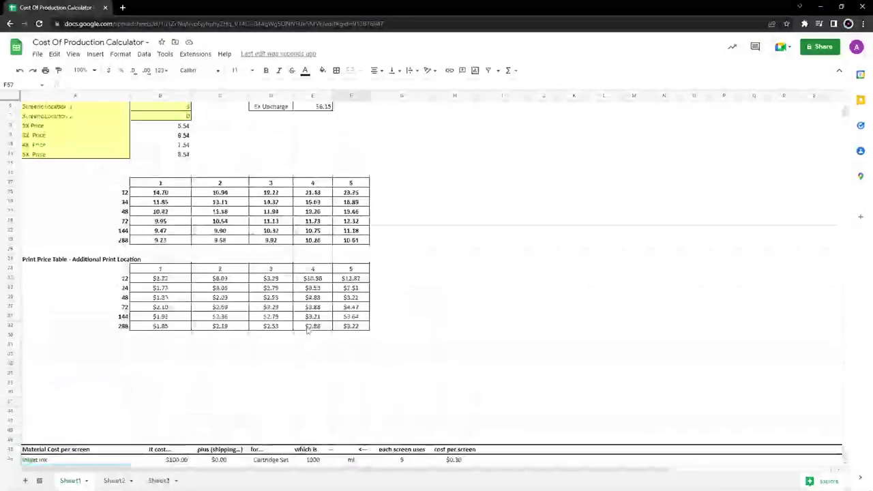
{"action": "scroll", "coordinate": [395, 347], "scroll_direction": "down", "scroll_amount": 7}
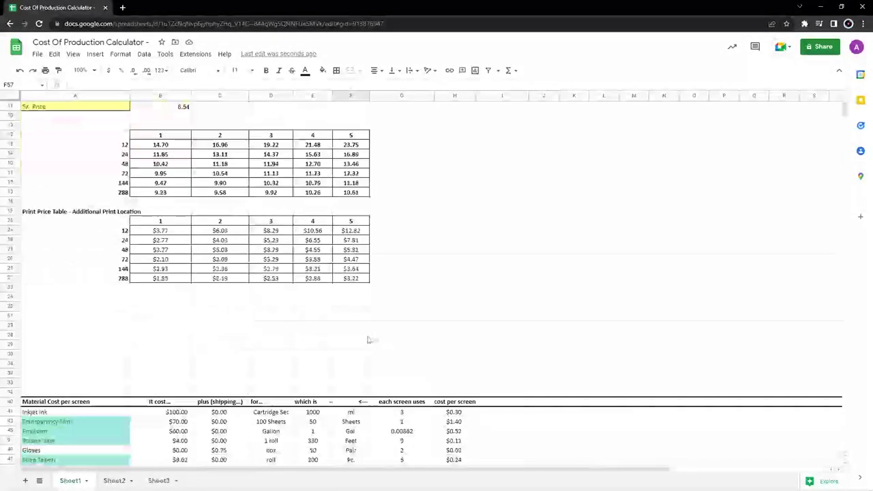
{"action": "scroll", "coordinate": [419, 300], "scroll_direction": "up", "scroll_amount": 2}
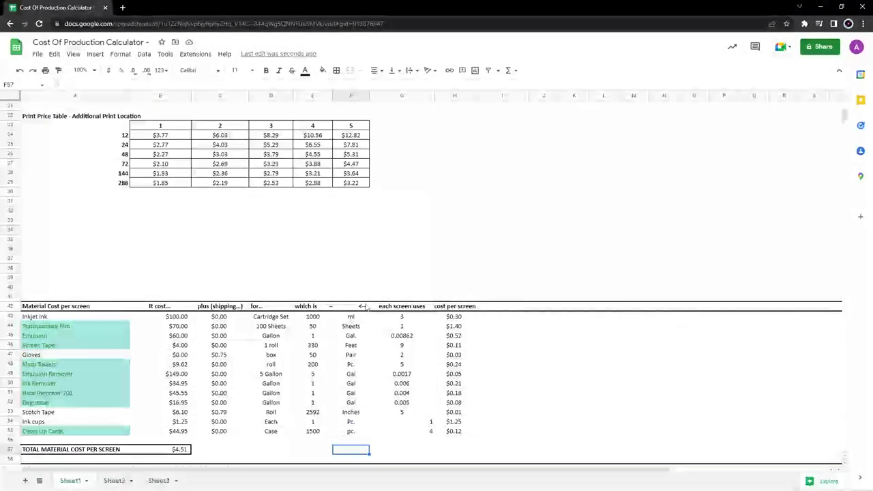
Restore the inkjet ink row to a cost of $200 for 700 ml.
{"action": "left_click", "coordinate": [177, 316]}
{"action": "type", "text": "200"}
{"action": "left_click", "coordinate": [312, 317]}
{"action": "type", "text": "700"}
{"action": "key", "text": "ctrl+Return"}
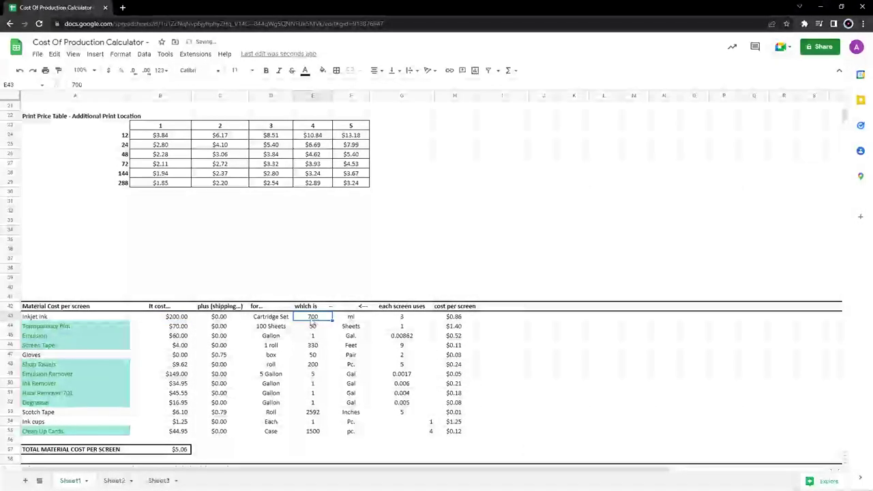
Change the inkjet ink amount to 1000 ml and its cost to $150.
{"action": "scroll", "coordinate": [313, 326], "scroll_direction": "up", "scroll_amount": 1}
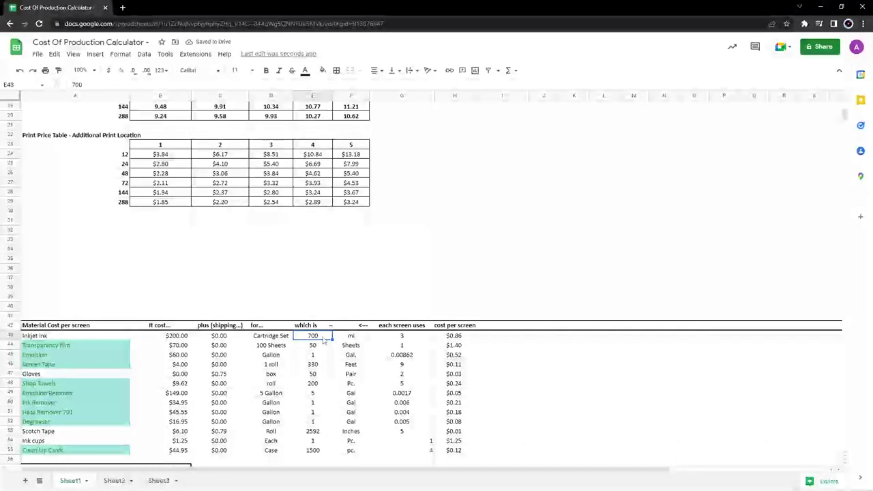
{"action": "type", "text": "1000"}
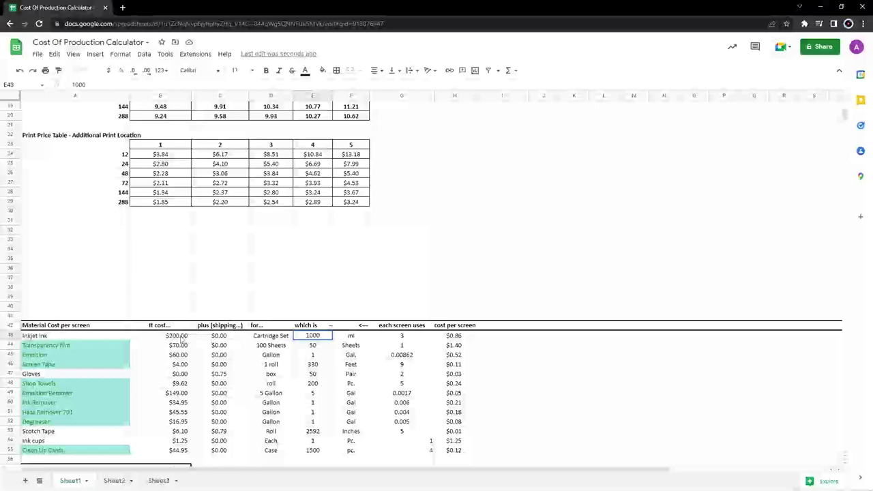
{"action": "left_click", "coordinate": [164, 336]}
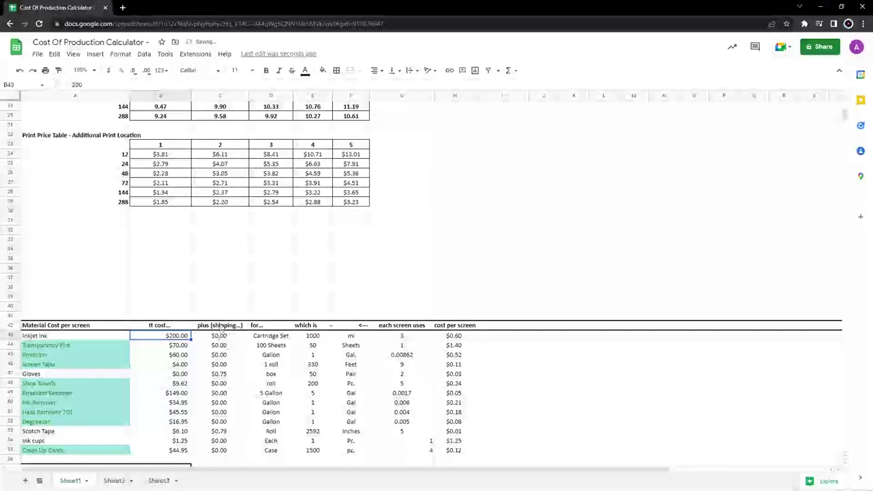
{"action": "type", "text": "150"}
{"action": "left_click", "coordinate": [220, 286]}
Compare the main and additional-location print price tables with the edited inkjet ink row.
{"action": "scroll", "coordinate": [220, 286], "scroll_direction": "up", "scroll_amount": 2}
{"action": "scroll", "coordinate": [166, 118], "scroll_direction": "up", "scroll_amount": 2}
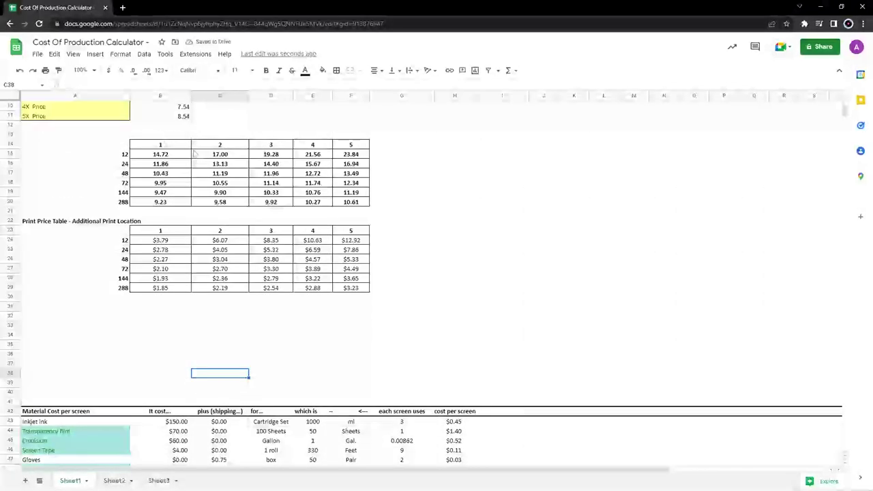
{"action": "scroll", "coordinate": [300, 253], "scroll_direction": "down", "scroll_amount": 2}
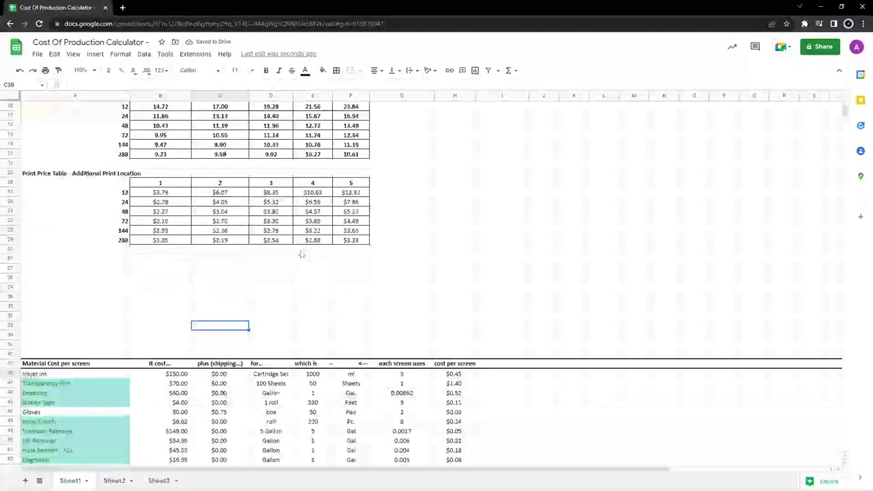
{"action": "scroll", "coordinate": [301, 254], "scroll_direction": "down", "scroll_amount": 2}
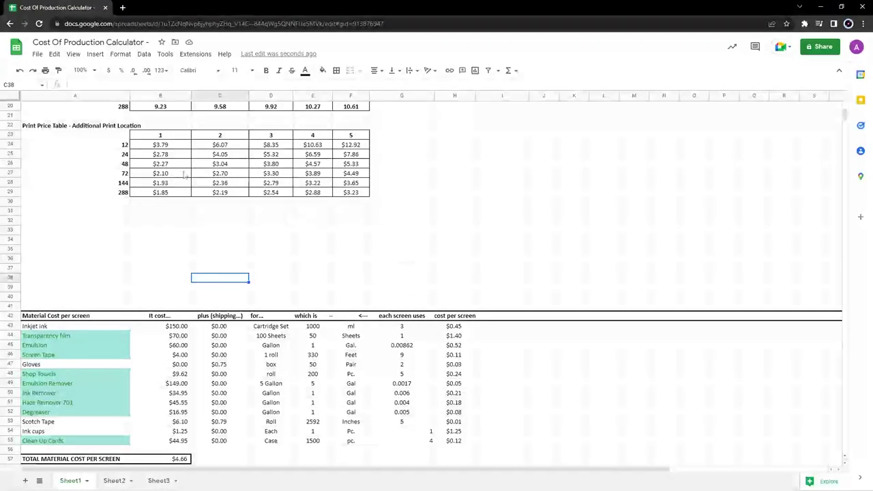
{"action": "scroll", "coordinate": [290, 174], "scroll_direction": "up", "scroll_amount": 2}
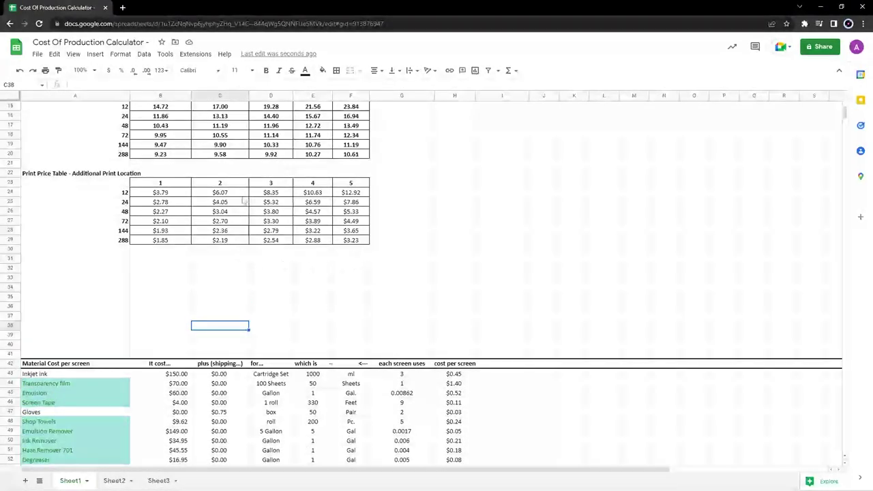
{"action": "scroll", "coordinate": [222, 197], "scroll_direction": "up", "scroll_amount": 2}
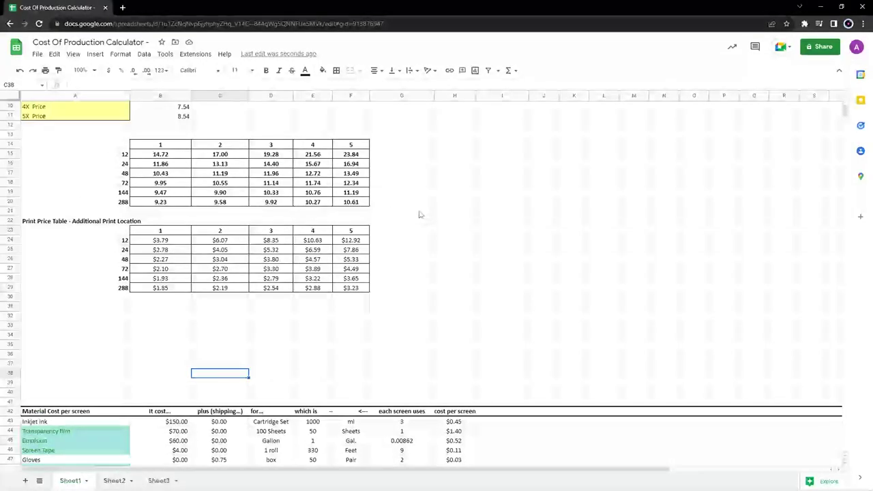
Set the inkjet ink cost back to $200 and its amount back to 700 ml.
{"action": "scroll", "coordinate": [419, 215], "scroll_direction": "down", "scroll_amount": 4}
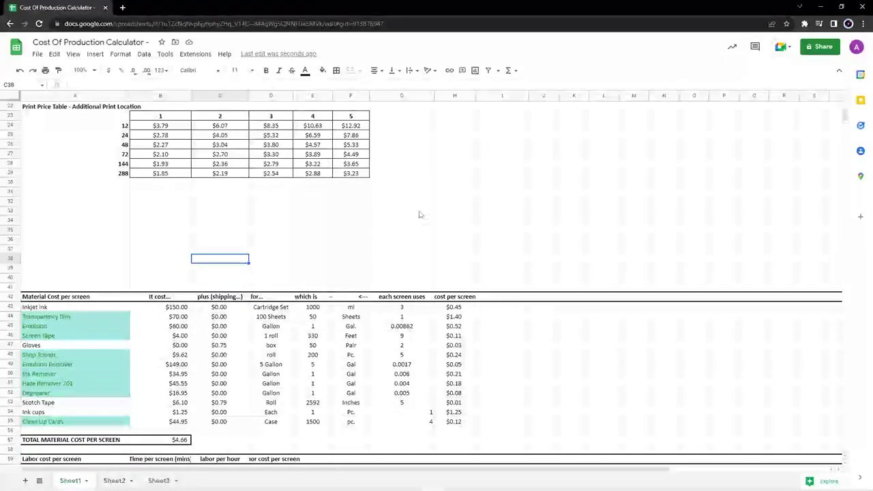
{"action": "key", "text": "Down"}
{"action": "key", "text": "Down"}
{"action": "key", "text": "Down"}
{"action": "key", "text": "Down"}
{"action": "key", "text": "Down"}
{"action": "key", "text": "Left"}
{"action": "type", "text": "200"}
{"action": "key", "text": "Tab"}
{"action": "key", "text": "Tab"}
{"action": "key", "text": "Tab"}
{"action": "type", "text": "700"}
{"action": "key", "text": "ctrl+Return"}
{"action": "left_click", "coordinate": [420, 214]}
Insert an empty row below Incoming Shipping of Boxes in the material cost per job section.
{"action": "scroll", "coordinate": [409, 216], "scroll_direction": "down", "scroll_amount": 6}
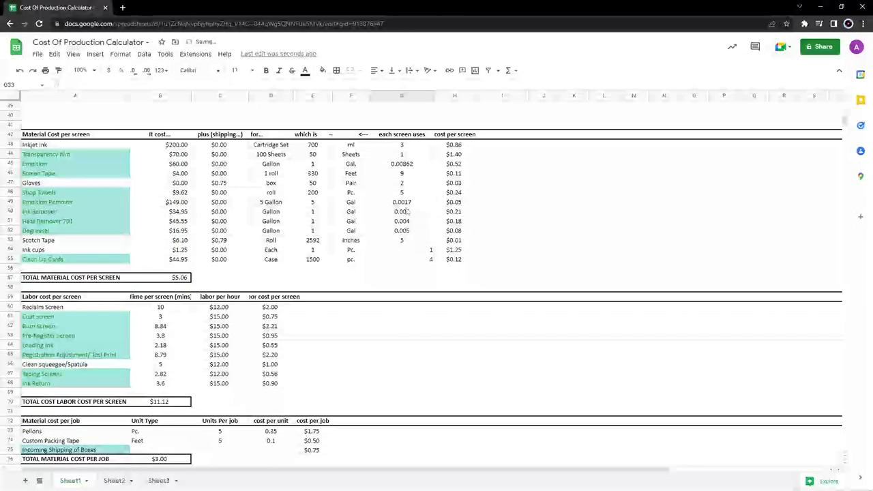
{"action": "scroll", "coordinate": [382, 218], "scroll_direction": "down", "scroll_amount": 1}
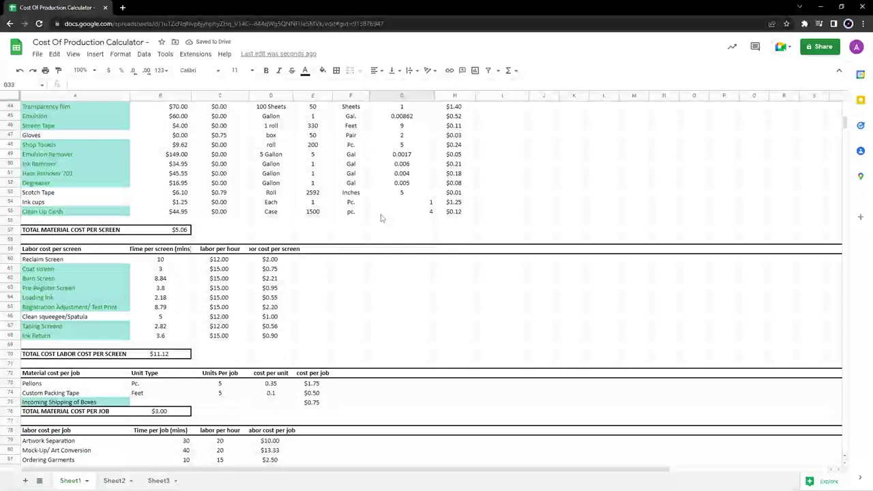
{"action": "scroll", "coordinate": [382, 218], "scroll_direction": "down", "scroll_amount": 4}
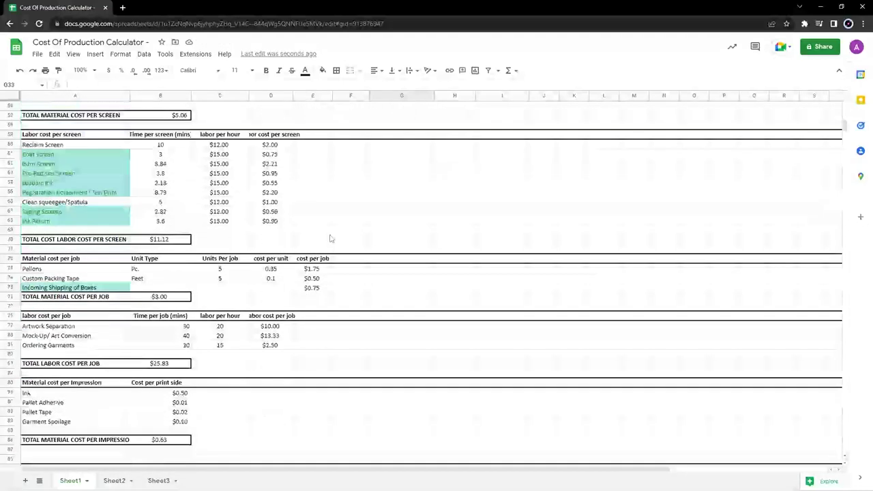
{"action": "scroll", "coordinate": [327, 240], "scroll_direction": "down", "scroll_amount": 2}
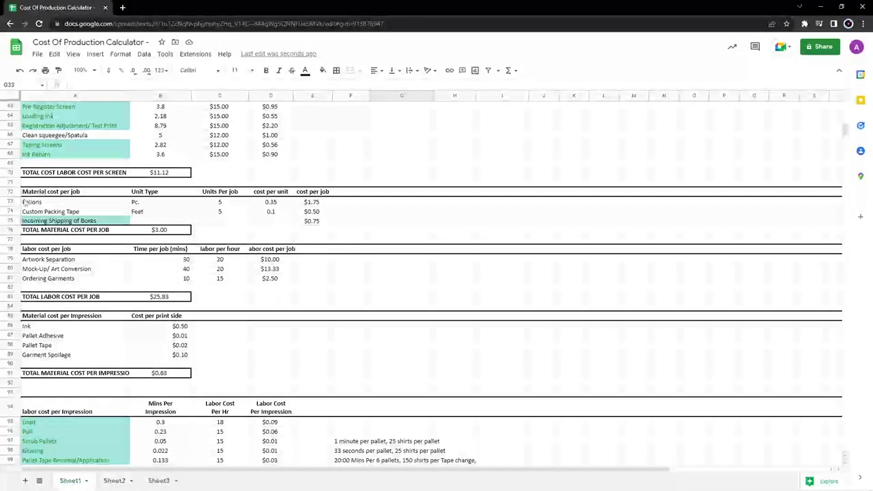
{"action": "left_click", "coordinate": [12, 220]}
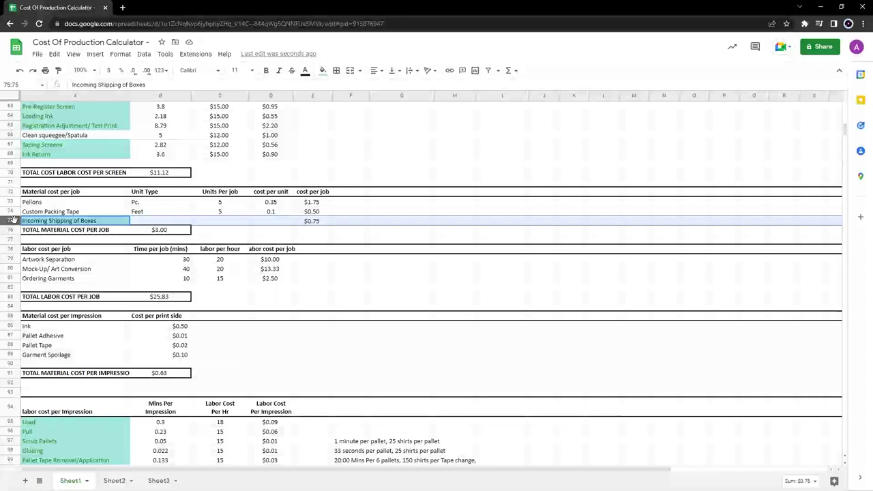
{"action": "right_click", "coordinate": [14, 219]}
{"action": "left_click", "coordinate": [55, 308]}
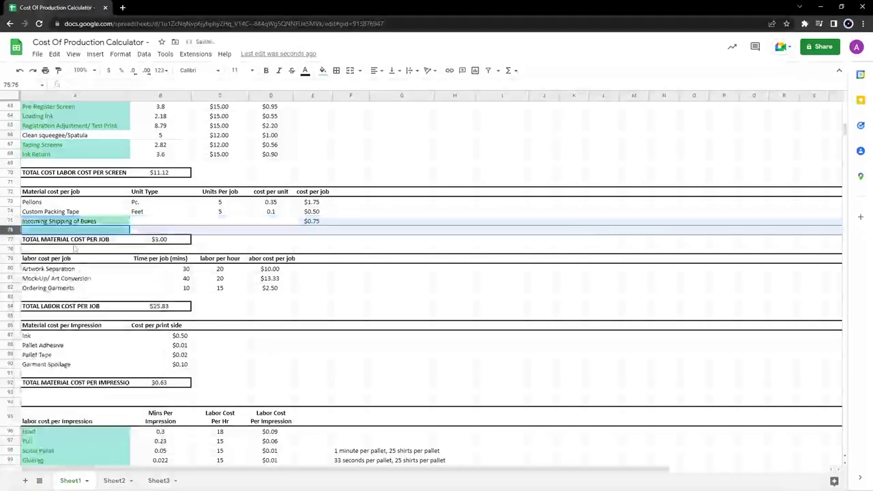
Label the empty row below Incoming Shipping of Boxes as Candy with the unit type Pieces.
{"action": "left_click", "coordinate": [56, 231]}
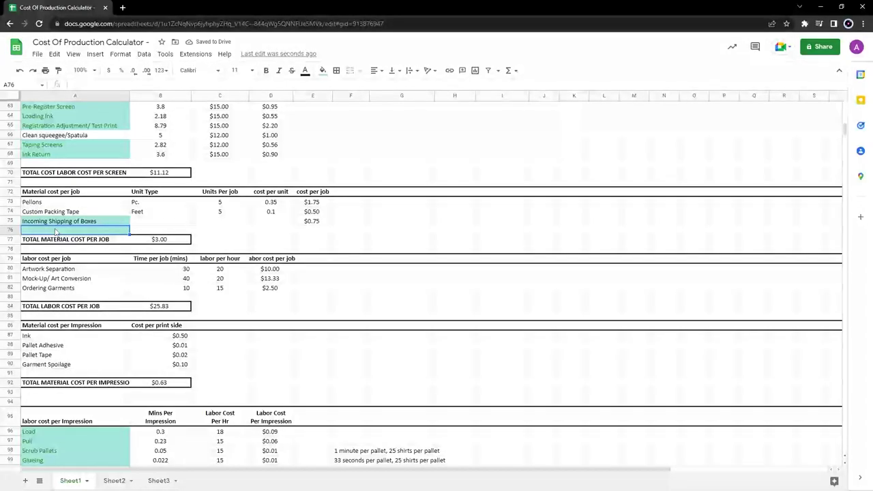
{"action": "type", "text": "Candy"}
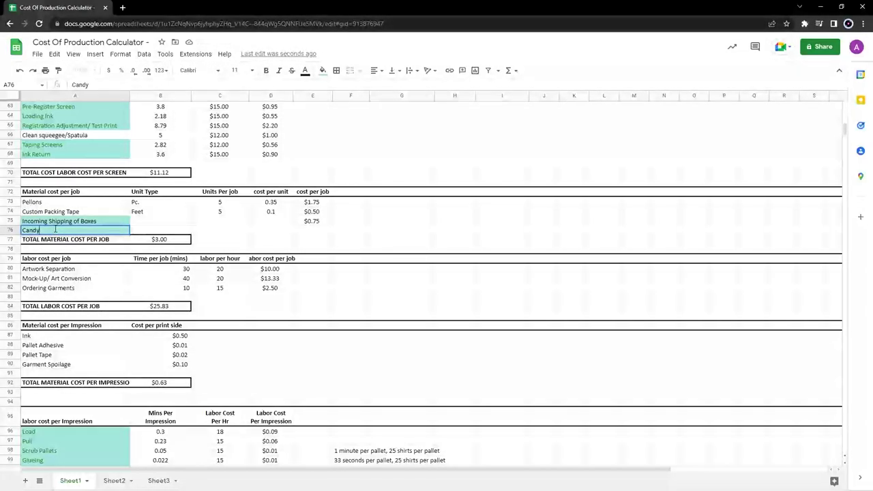
{"action": "left_click", "coordinate": [156, 232]}
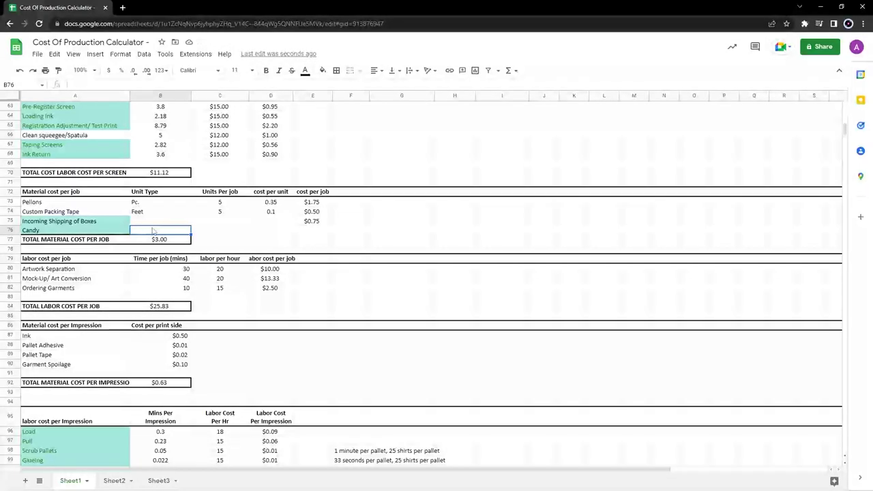
{"action": "type", "text": "Pie"}
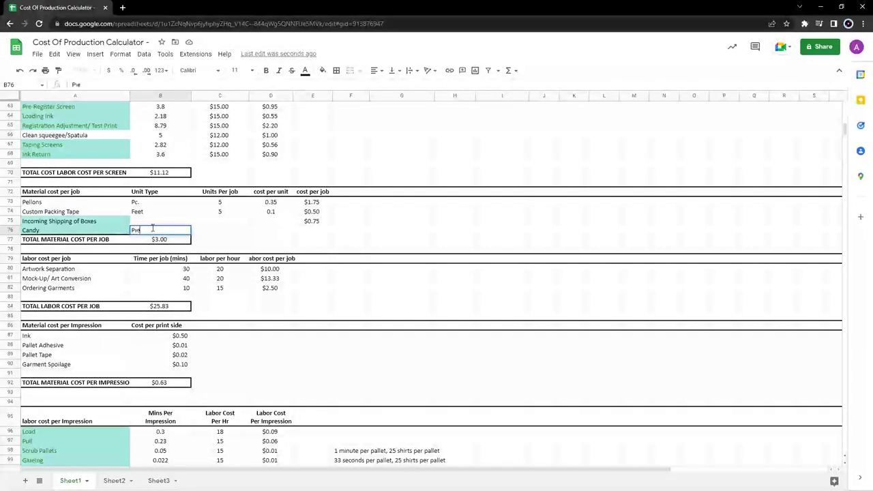
{"action": "type", "text": "ces"}
Set Candy to 15 units per job at a cost per unit of 0.1.
{"action": "left_click", "coordinate": [208, 232]}
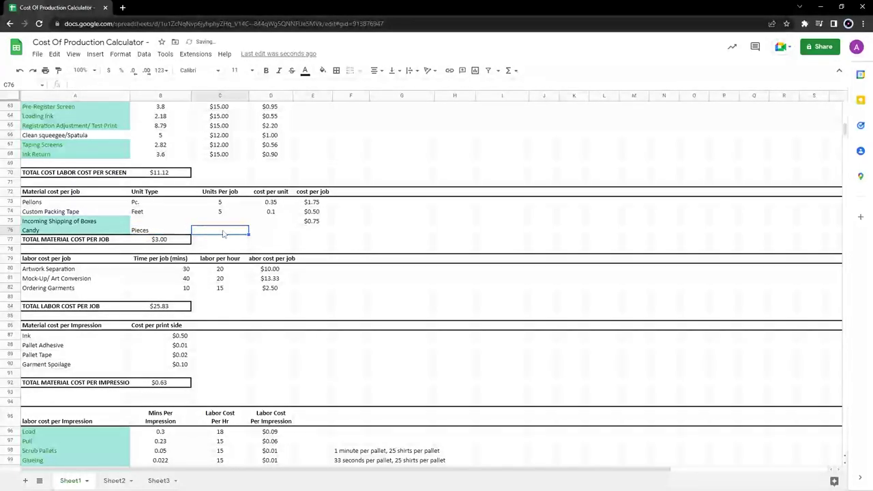
{"action": "type", "text": "10"}
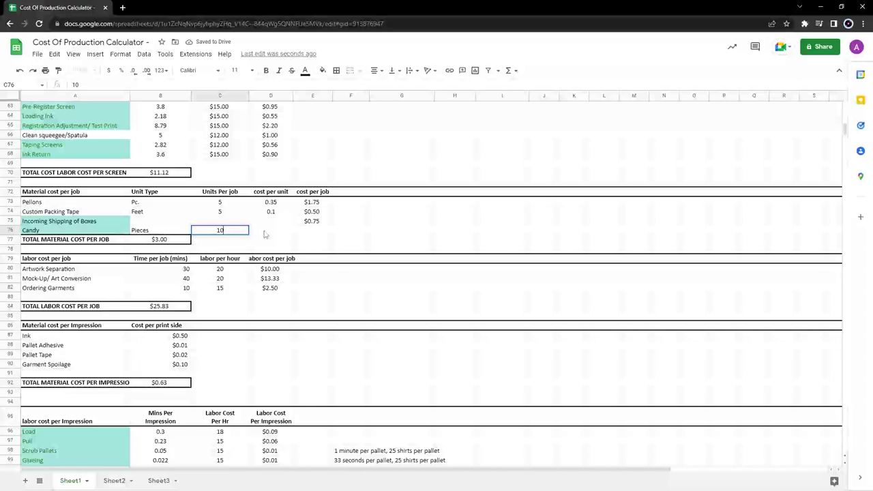
{"action": "key", "text": "Tab"}
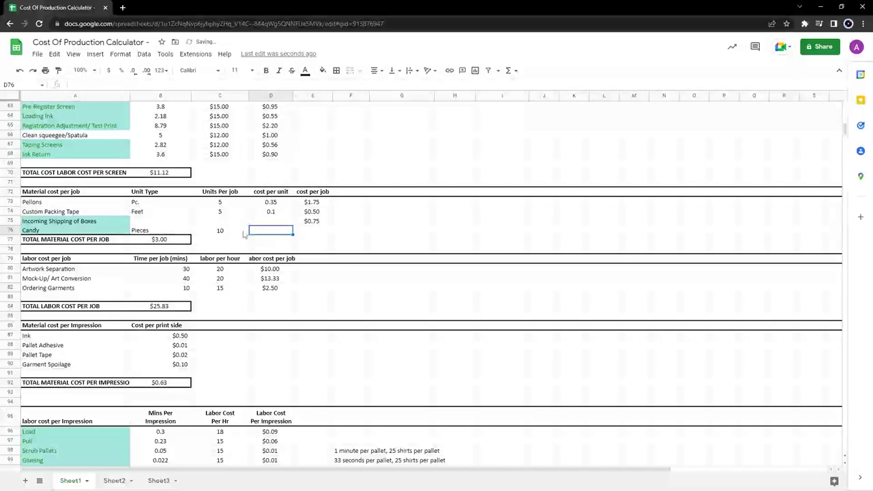
{"action": "left_click", "coordinate": [238, 235]}
{"action": "type", "text": "15"}
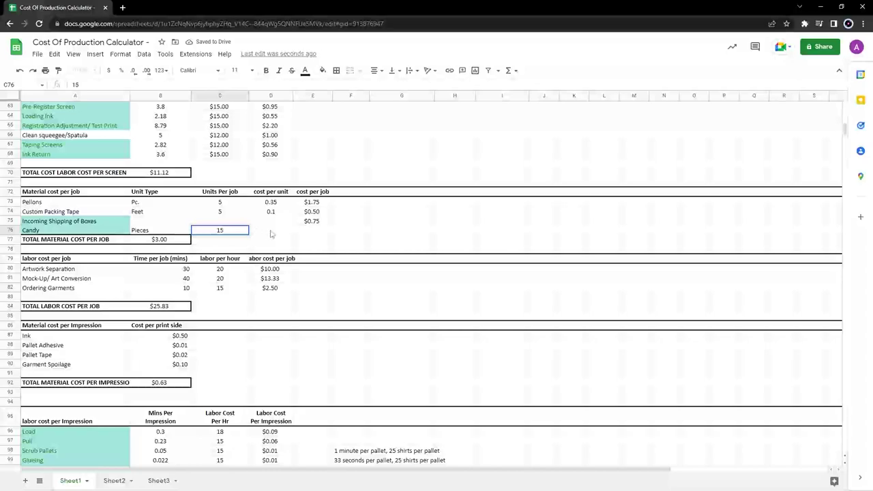
{"action": "key", "text": "Tab"}
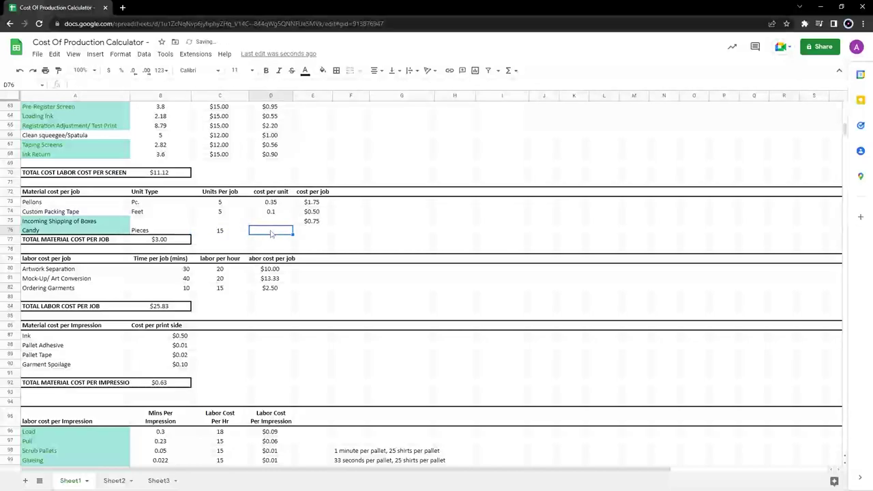
{"action": "double_click", "coordinate": [271, 232]}
{"action": "type", "text": ".1"}
Calculate Candy's cost per job with the formula =(C76*D76), multiplying its units per job by its cost per unit.
{"action": "left_click", "coordinate": [317, 233]}
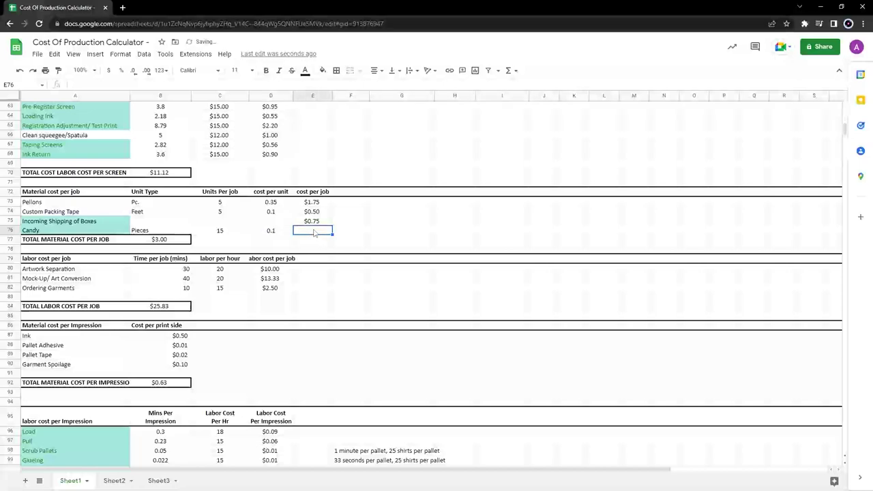
{"action": "double_click", "coordinate": [314, 231]}
{"action": "key", "text": "Escape"}
{"action": "type", "text": "=("}
{"action": "left_click", "coordinate": [221, 233]}
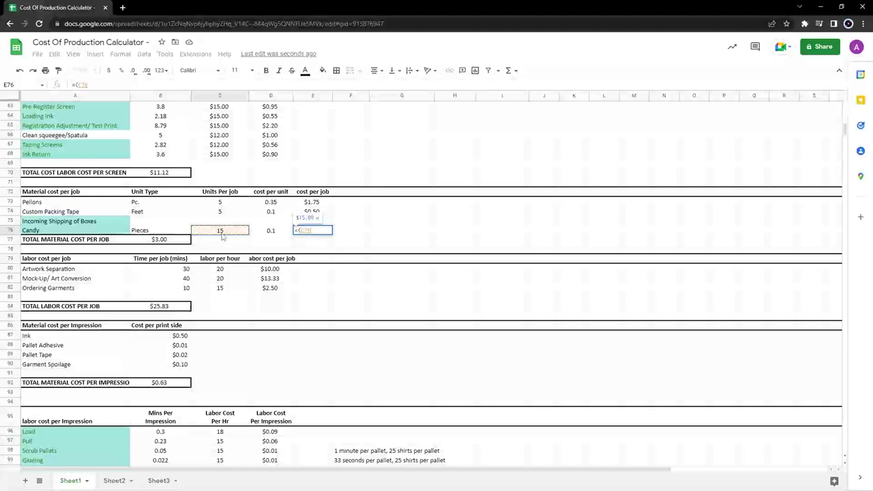
{"action": "type", "text": "*"}
{"action": "left_click", "coordinate": [272, 233]}
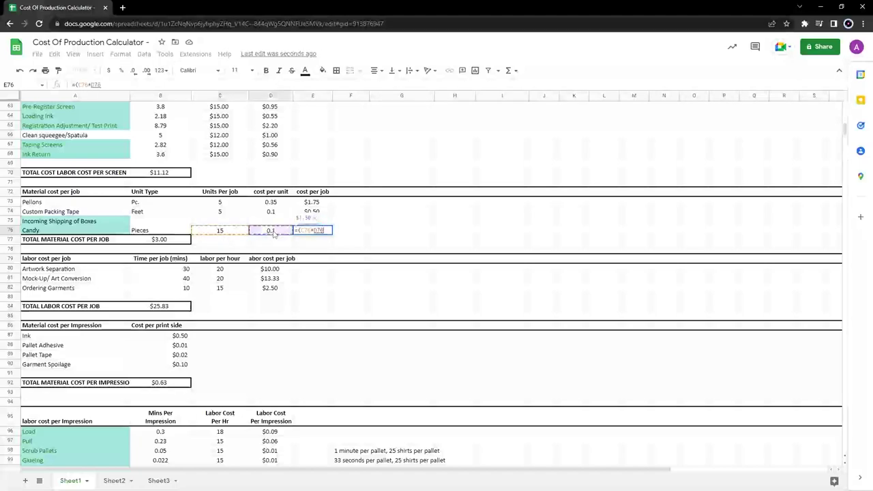
{"action": "key", "text": "Return"}
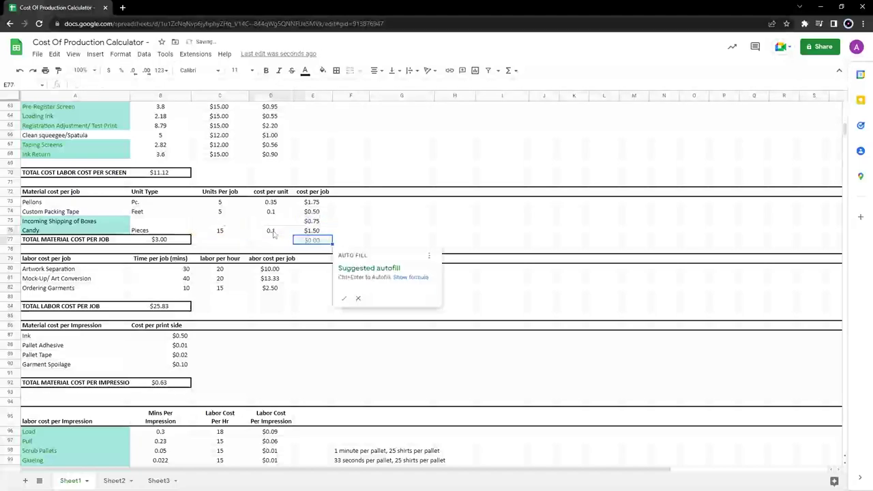
{"action": "left_click", "coordinate": [311, 233]}
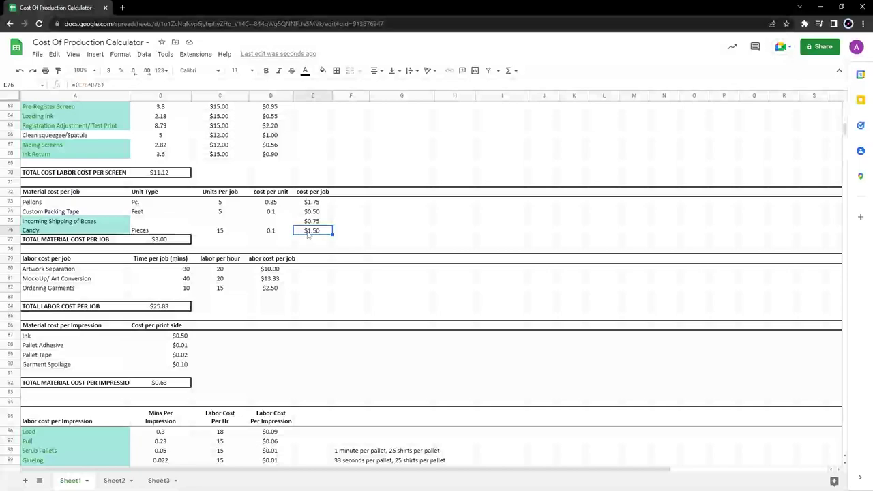
Add Candy's cost per job to the total material cost per job formula, making it =(E75+E73+E74+E76).
{"action": "left_click", "coordinate": [170, 243]}
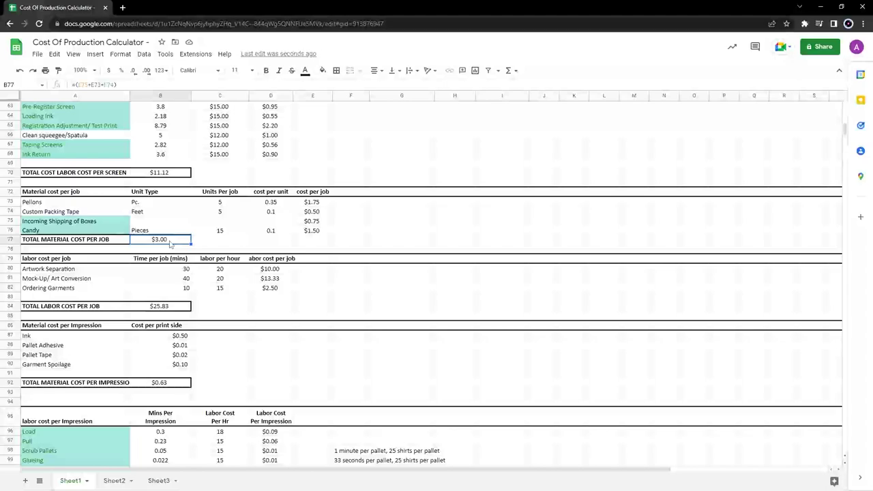
{"action": "double_click", "coordinate": [164, 242]}
{"action": "left_click", "coordinate": [177, 239]}
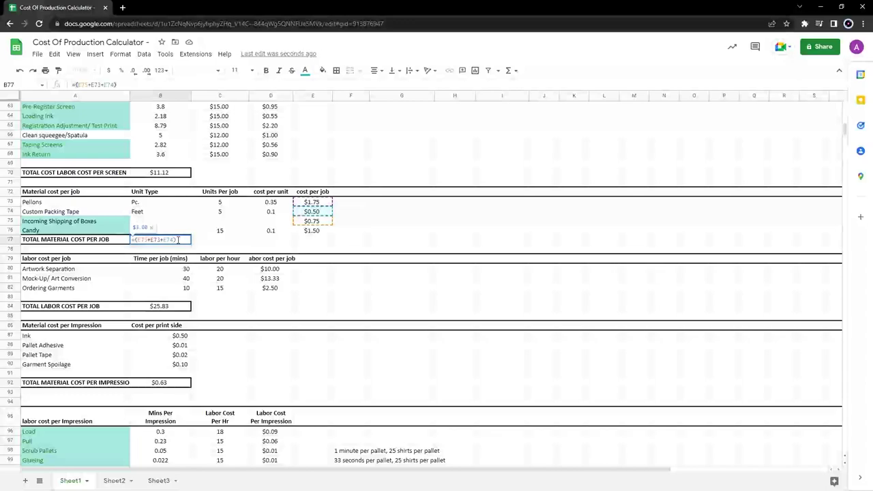
{"action": "type", "text": "+"}
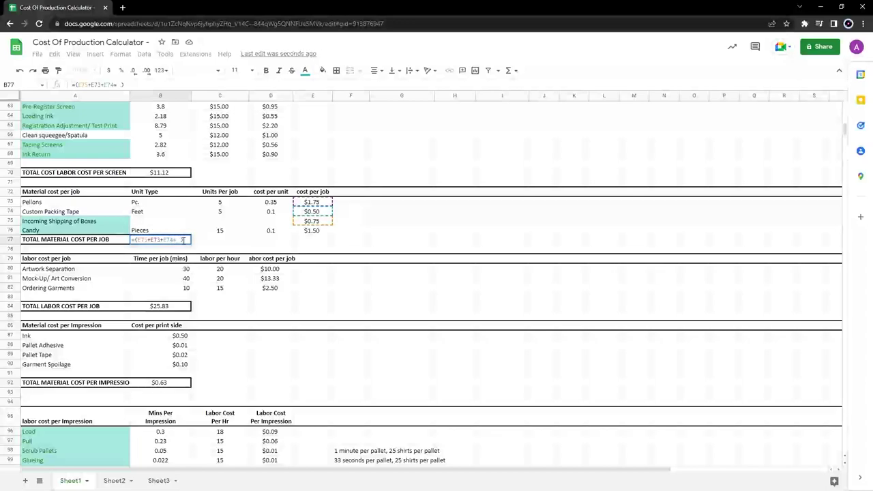
{"action": "left_click", "coordinate": [313, 230]}
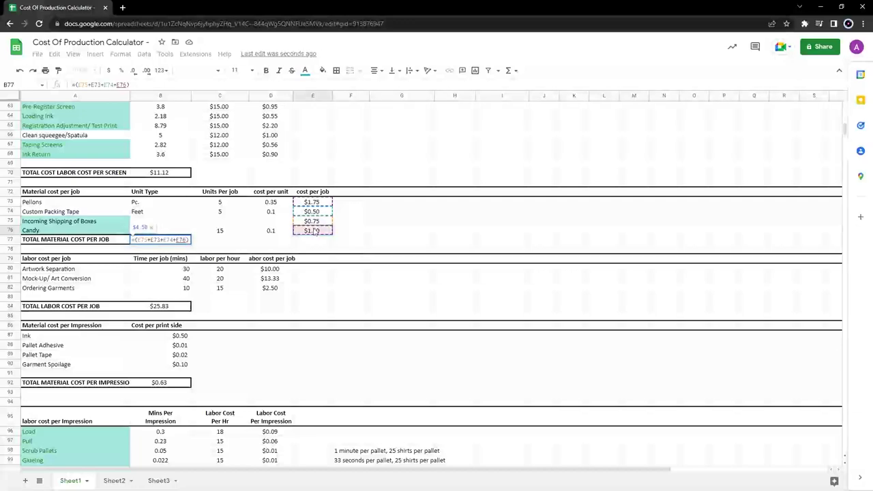
{"action": "key", "text": "Return"}
{"action": "left_click", "coordinate": [313, 240]}
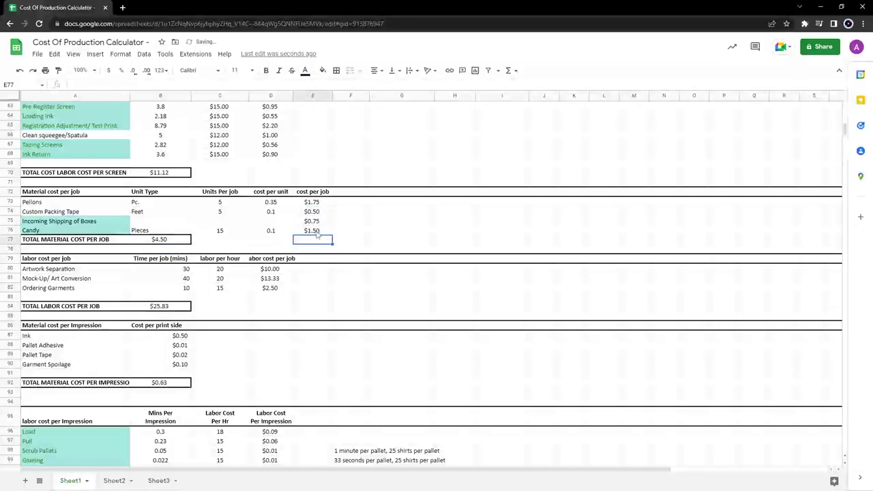
Change Candy's units per job to 12.
{"action": "left_click", "coordinate": [236, 232]}
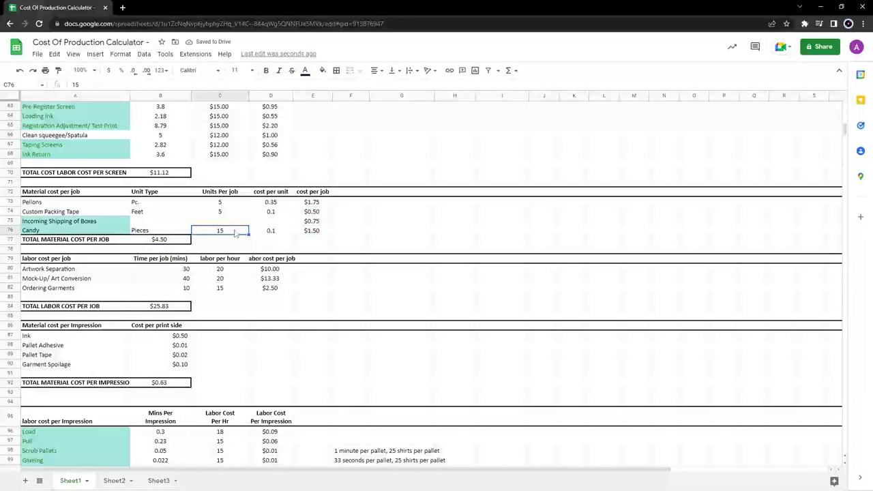
{"action": "type", "text": "12"}
{"action": "left_click", "coordinate": [401, 232]}
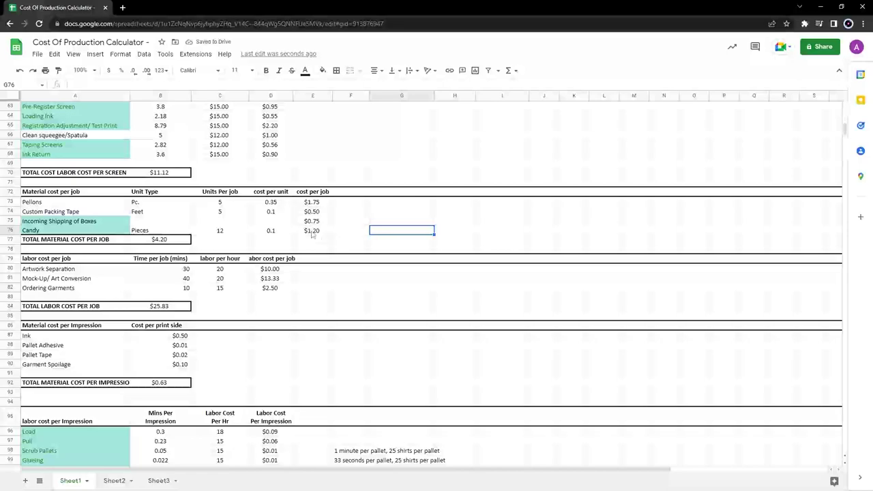
Change Candy's units per job to 13.
{"action": "scroll", "coordinate": [308, 244], "scroll_direction": "down", "scroll_amount": 15}
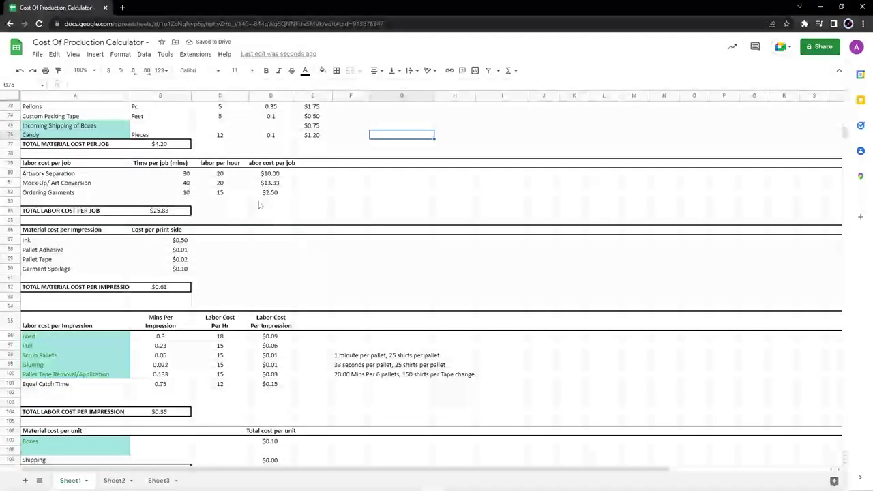
{"action": "scroll", "coordinate": [297, 233], "scroll_direction": "up", "scroll_amount": 15}
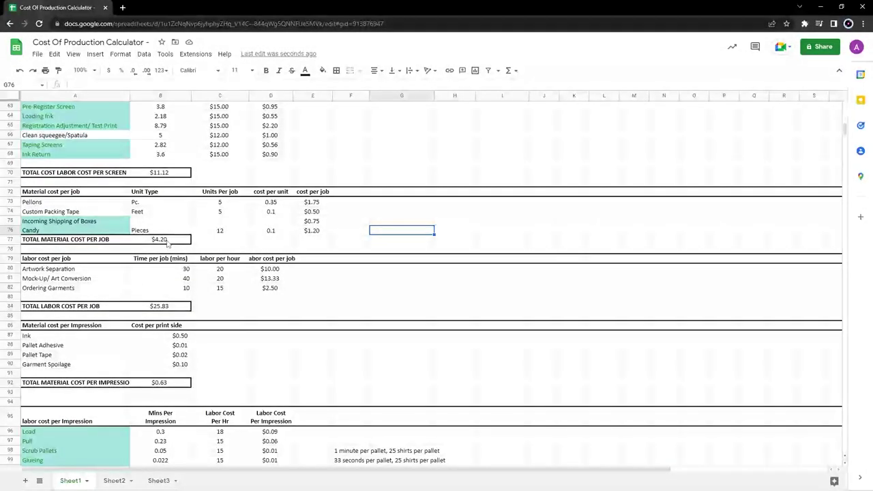
{"action": "left_click", "coordinate": [234, 232]}
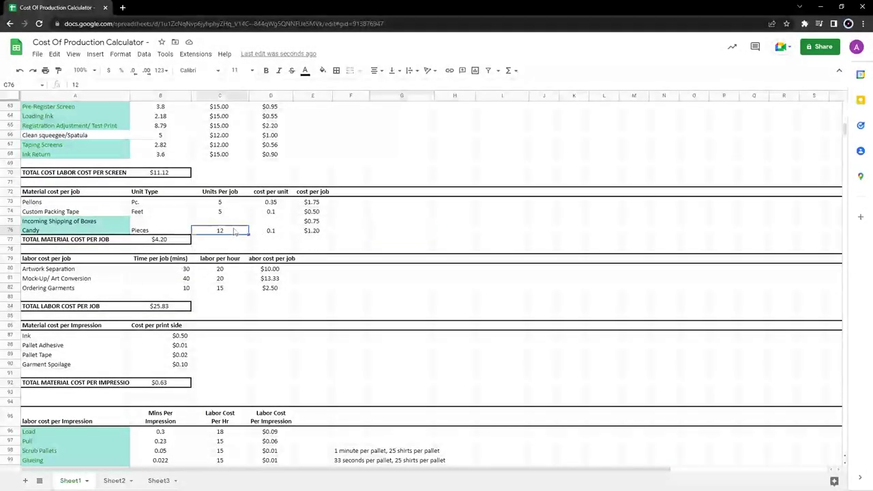
{"action": "type", "text": "13"}
{"action": "key", "text": "Return"}
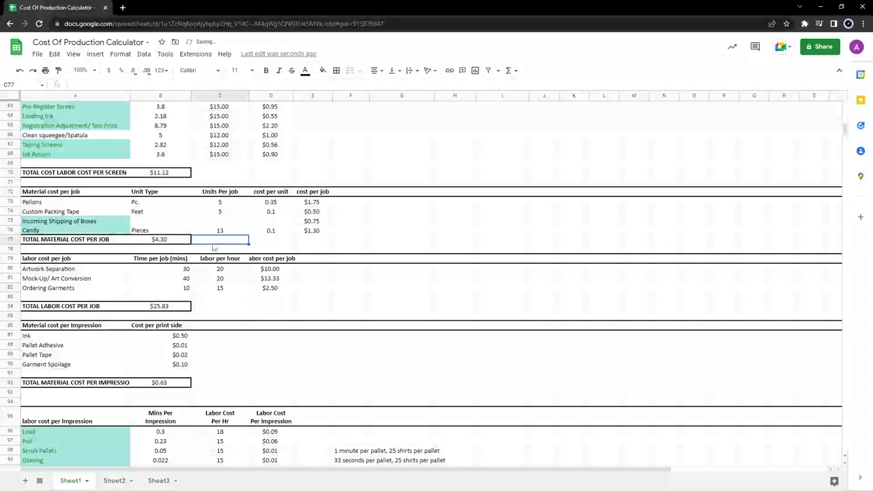
Review the section totals, the production cost tables, and the total price, upcharges and print price tables for the order.
{"action": "scroll", "coordinate": [239, 249], "scroll_direction": "down", "scroll_amount": 10}
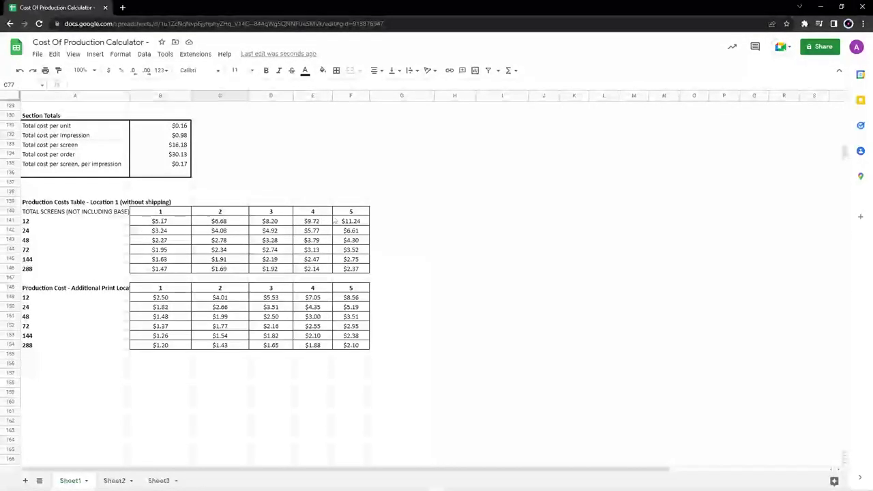
{"action": "scroll", "coordinate": [352, 204], "scroll_direction": "up", "scroll_amount": 2}
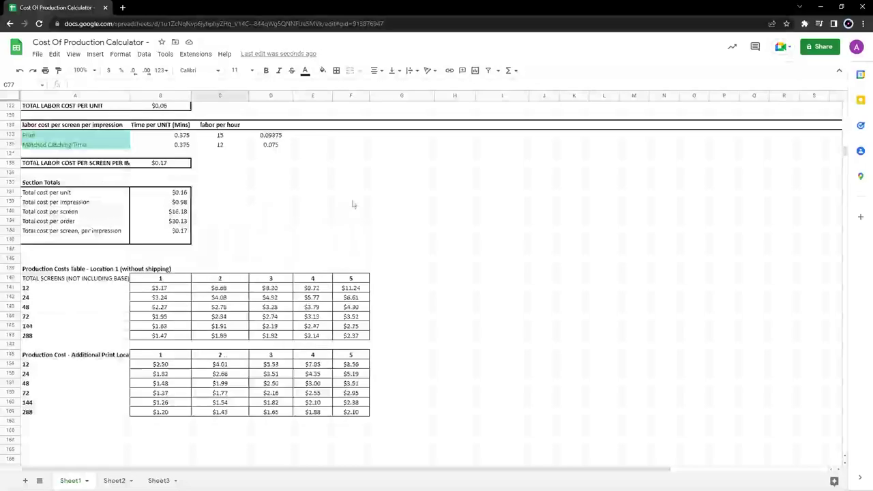
{"action": "scroll", "coordinate": [353, 204], "scroll_direction": "up", "scroll_amount": 20}
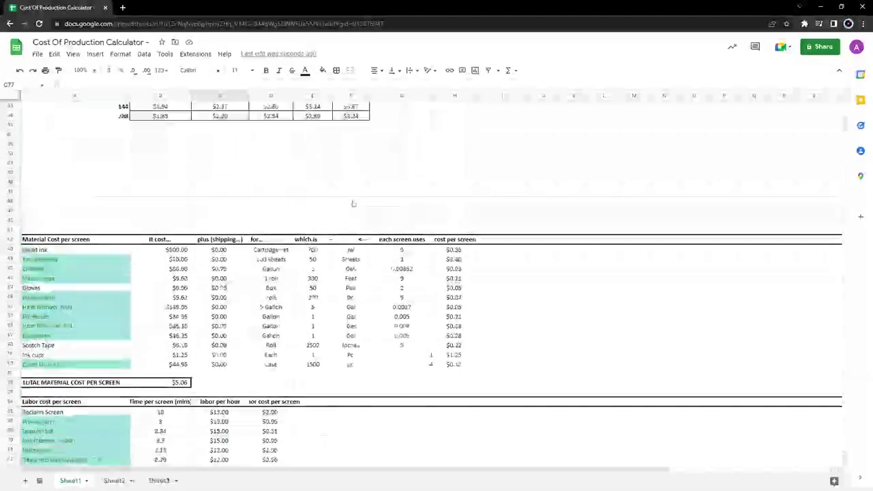
{"action": "scroll", "coordinate": [353, 204], "scroll_direction": "up", "scroll_amount": 5}
{"action": "scroll", "coordinate": [312, 205], "scroll_direction": "up", "scroll_amount": 2}
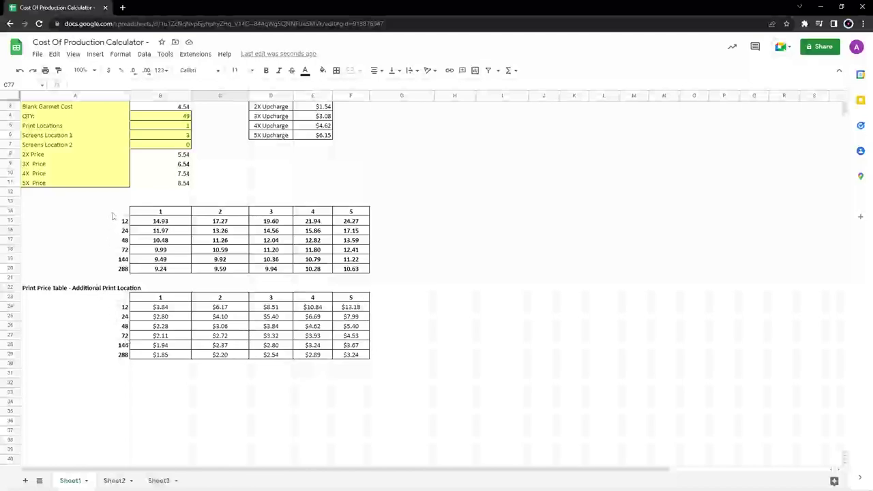
{"action": "scroll", "coordinate": [198, 198], "scroll_direction": "up", "scroll_amount": 1}
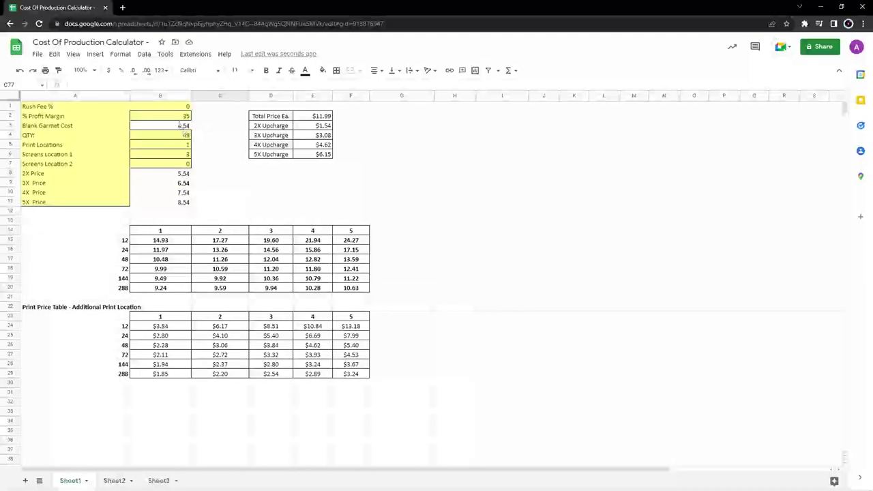
{"action": "scroll", "coordinate": [249, 252], "scroll_direction": "down", "scroll_amount": 2}
{"action": "scroll", "coordinate": [254, 235], "scroll_direction": "up", "scroll_amount": 2}
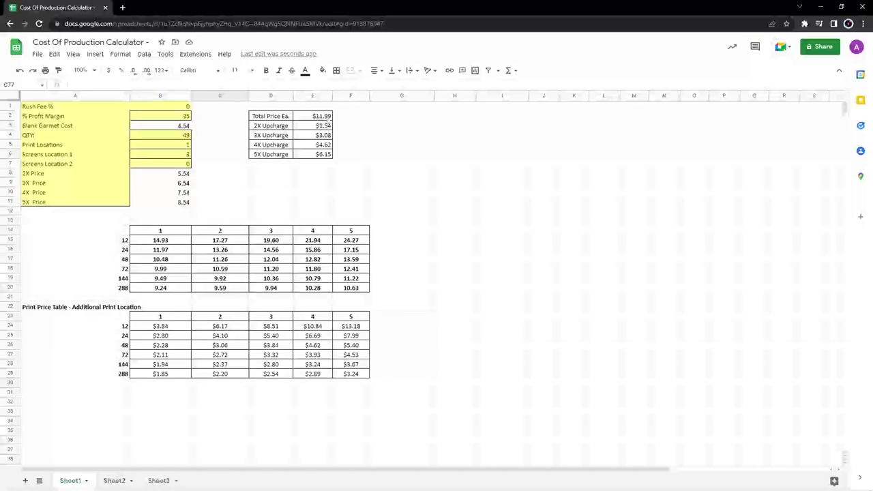
Examine the labor cost per impression and the material and labor cost per unit sections.
{"action": "scroll", "coordinate": [404, 171], "scroll_direction": "down", "scroll_amount": 15}
{"action": "scroll", "coordinate": [404, 171], "scroll_direction": "down", "scroll_amount": 8}
{"action": "scroll", "coordinate": [404, 171], "scroll_direction": "up", "scroll_amount": 4}
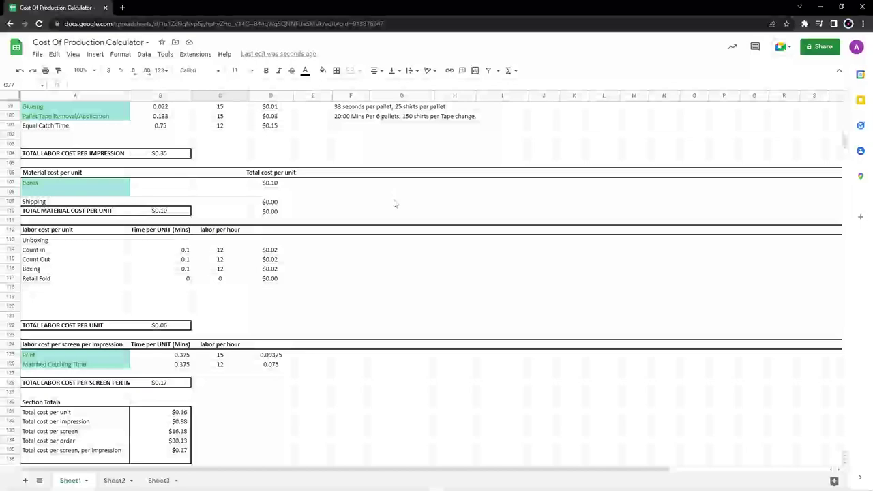
{"action": "scroll", "coordinate": [394, 204], "scroll_direction": "up", "scroll_amount": 2}
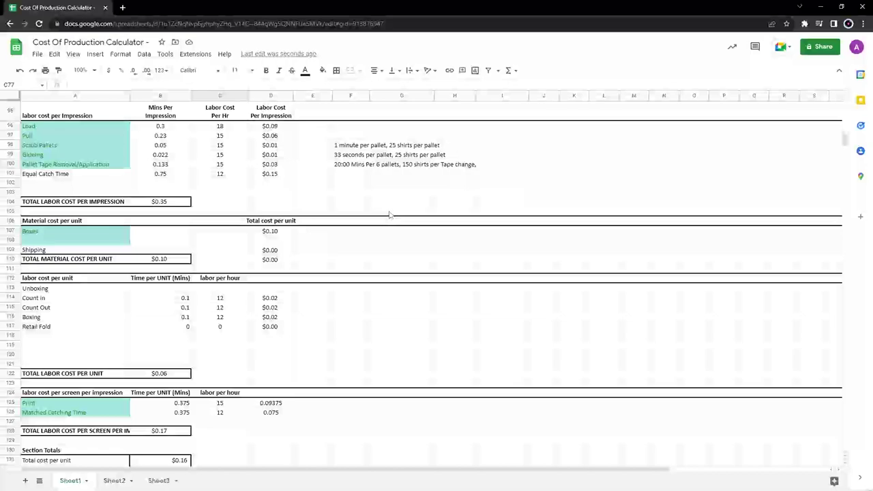
{"action": "scroll", "coordinate": [390, 215], "scroll_direction": "up", "scroll_amount": 5}
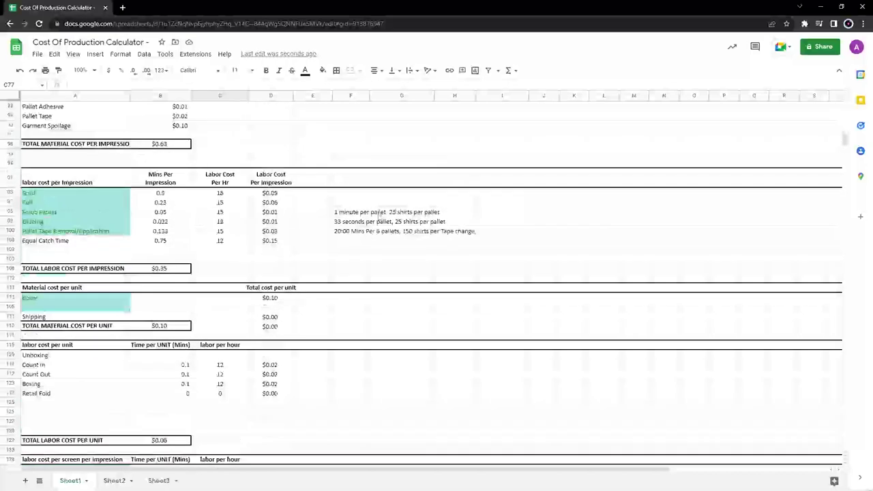